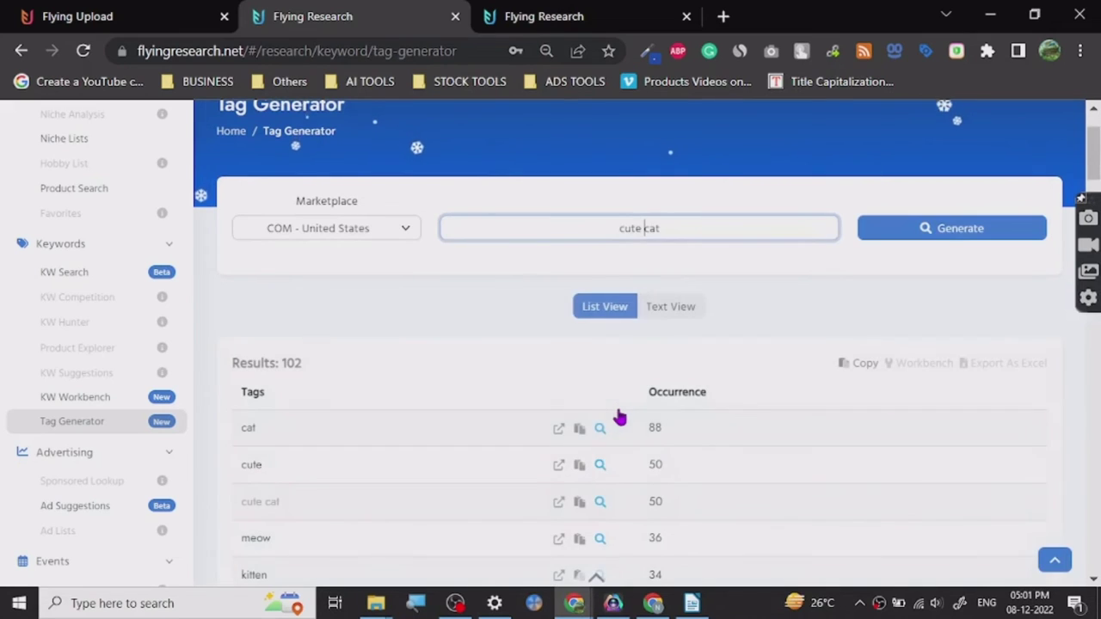
- Scroll through the 102 'cute cat' tag results, led by cat with 88 occurrences
{"action": "scroll", "coordinate": [387, 396], "scroll_direction": "down", "scroll_amount": 2}
{"action": "scroll", "coordinate": [450, 344], "scroll_direction": "down", "scroll_amount": 4}
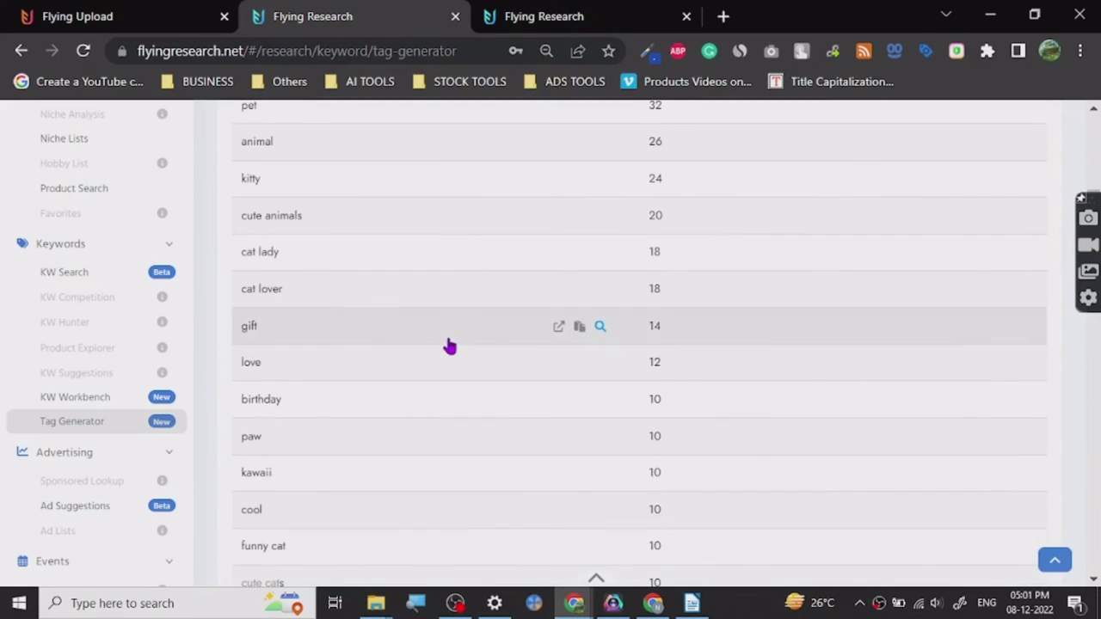
{"action": "scroll", "coordinate": [449, 345], "scroll_direction": "up", "scroll_amount": 2}
{"action": "scroll", "coordinate": [449, 346], "scroll_direction": "up", "scroll_amount": 3}
{"action": "scroll", "coordinate": [448, 348], "scroll_direction": "down", "scroll_amount": 20}
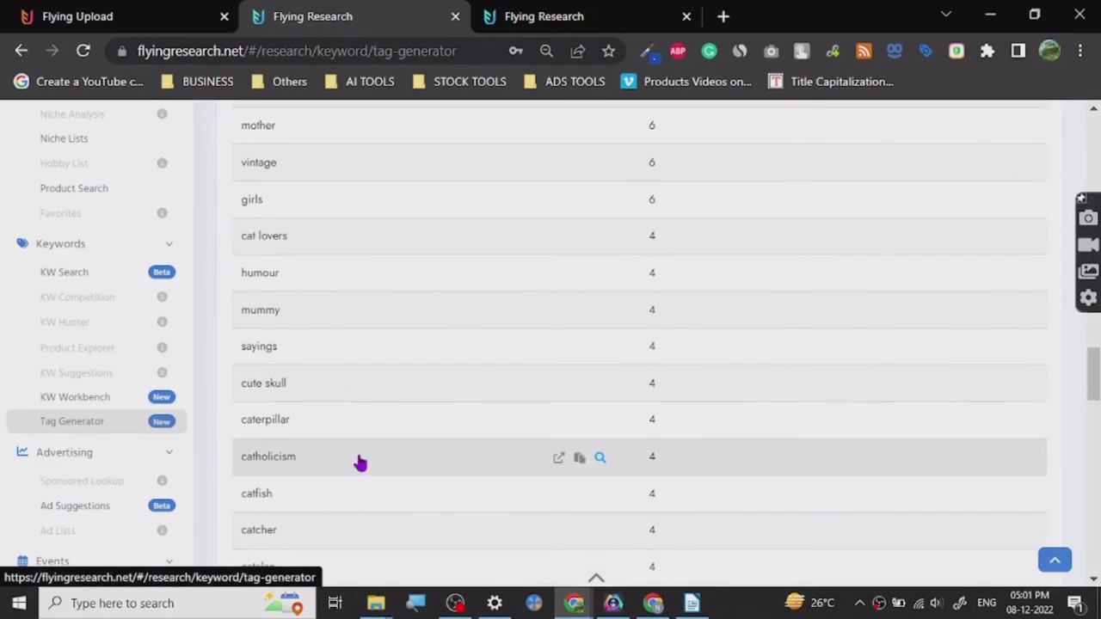
{"action": "scroll", "coordinate": [336, 415], "scroll_direction": "up", "scroll_amount": 5}
{"action": "scroll", "coordinate": [51, 455], "scroll_direction": "down", "scroll_amount": 3}
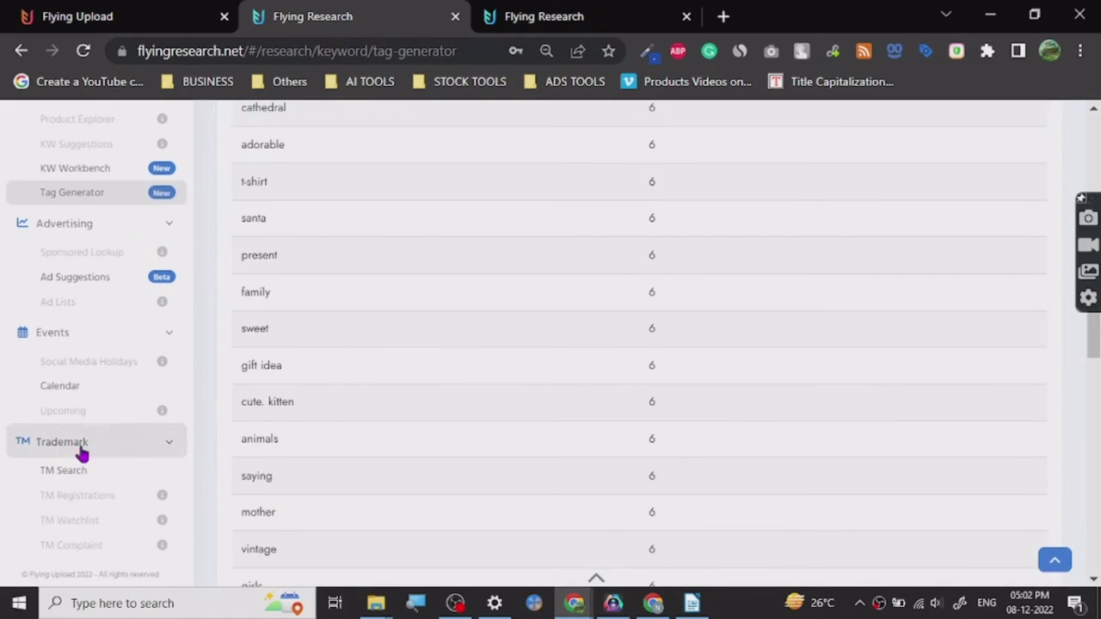
{"action": "left_click", "coordinate": [168, 295]}
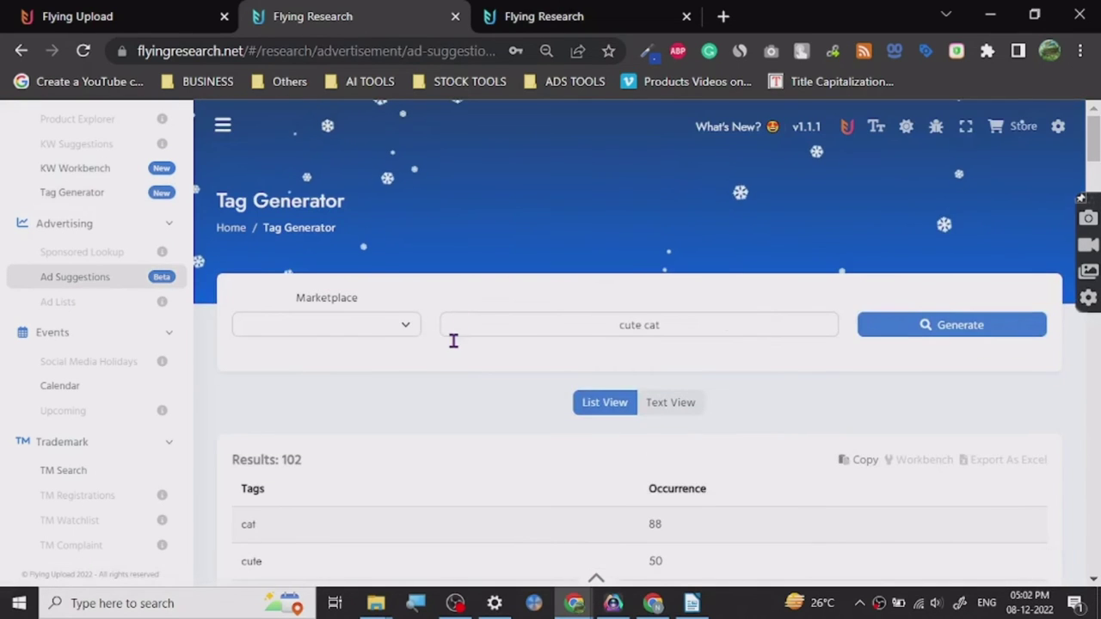
- Search Ad Suggestions for the keyword 'car'
{"action": "left_click", "coordinate": [561, 330]}
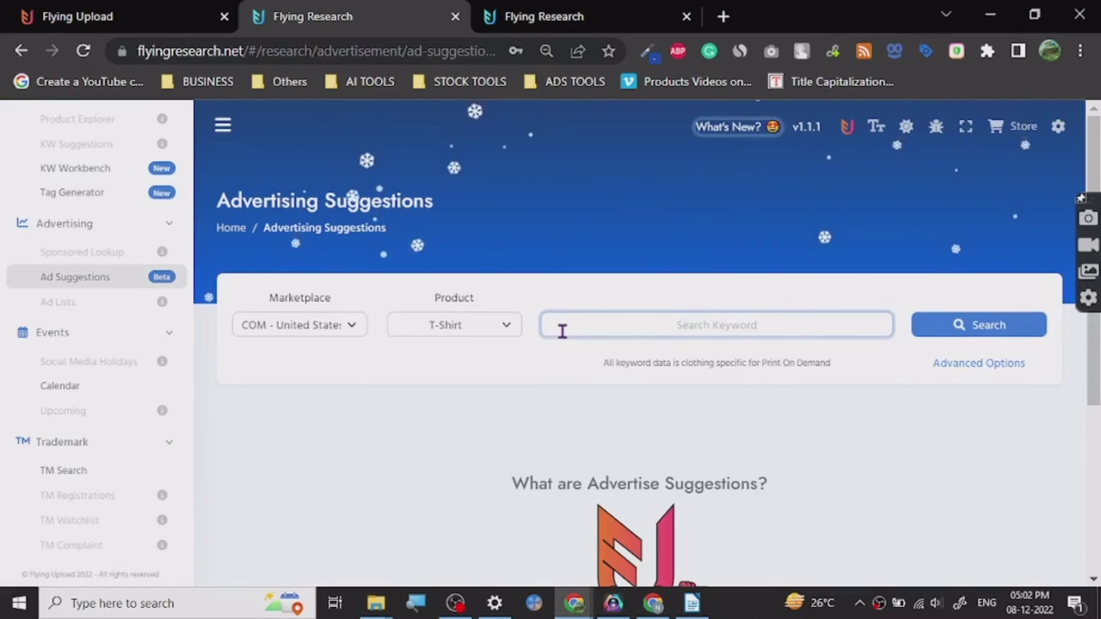
{"action": "type", "text": "car"}
{"action": "left_click", "coordinate": [956, 333]}
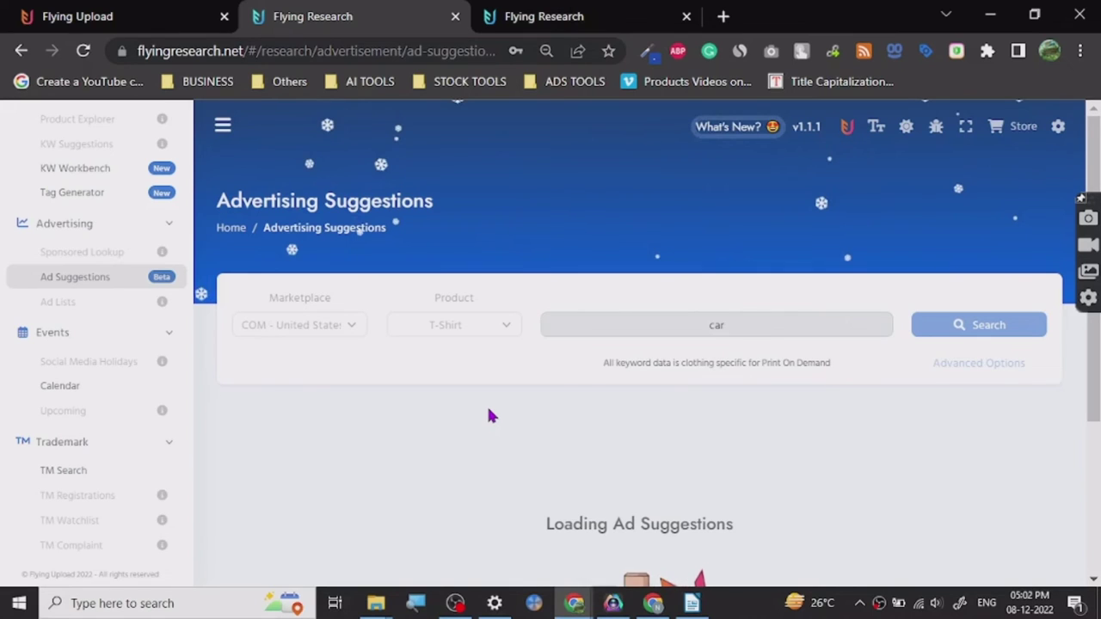
- Review the search volume chart and the 69 keyword results, topped by cat shirt for women
{"action": "scroll", "coordinate": [490, 404], "scroll_direction": "down", "scroll_amount": 3}
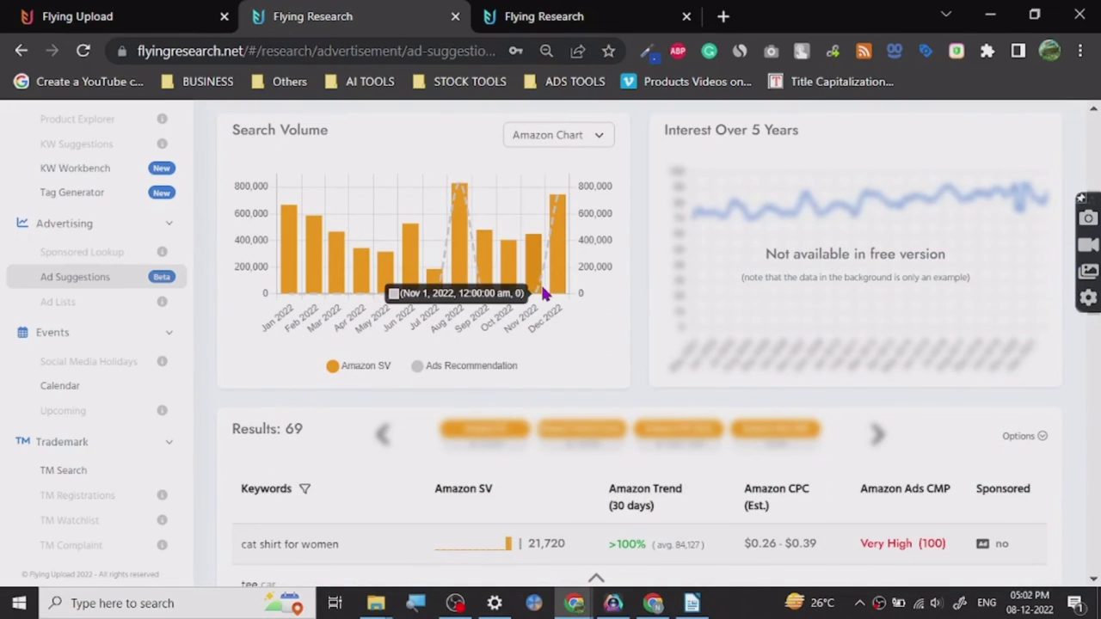
{"action": "scroll", "coordinate": [544, 293], "scroll_direction": "down", "scroll_amount": 3}
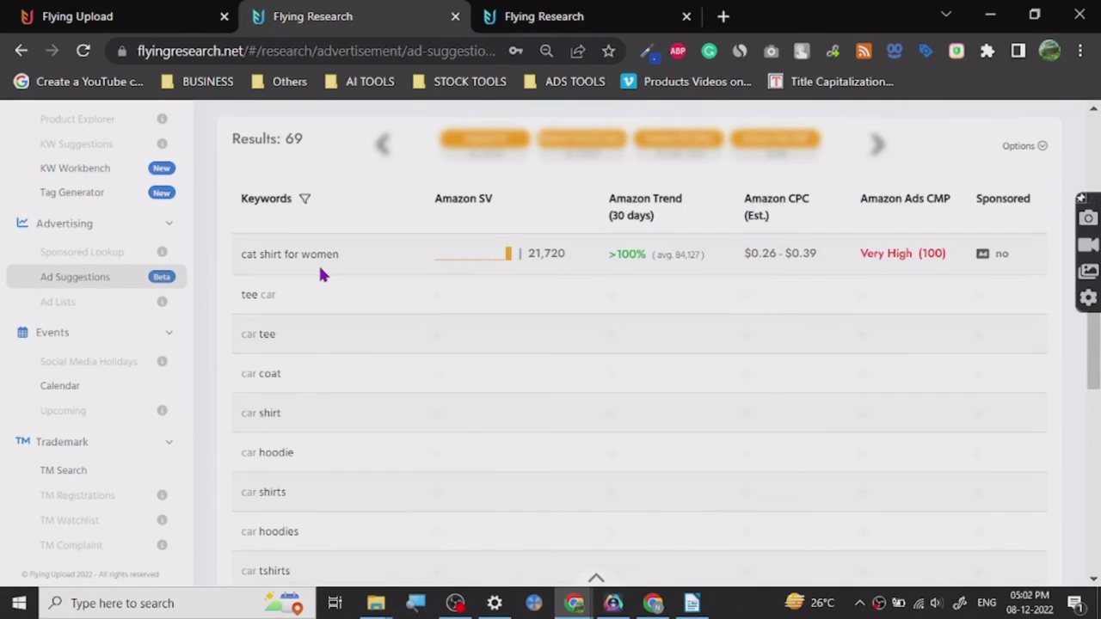
{"action": "scroll", "coordinate": [427, 332], "scroll_direction": "up", "scroll_amount": 3}
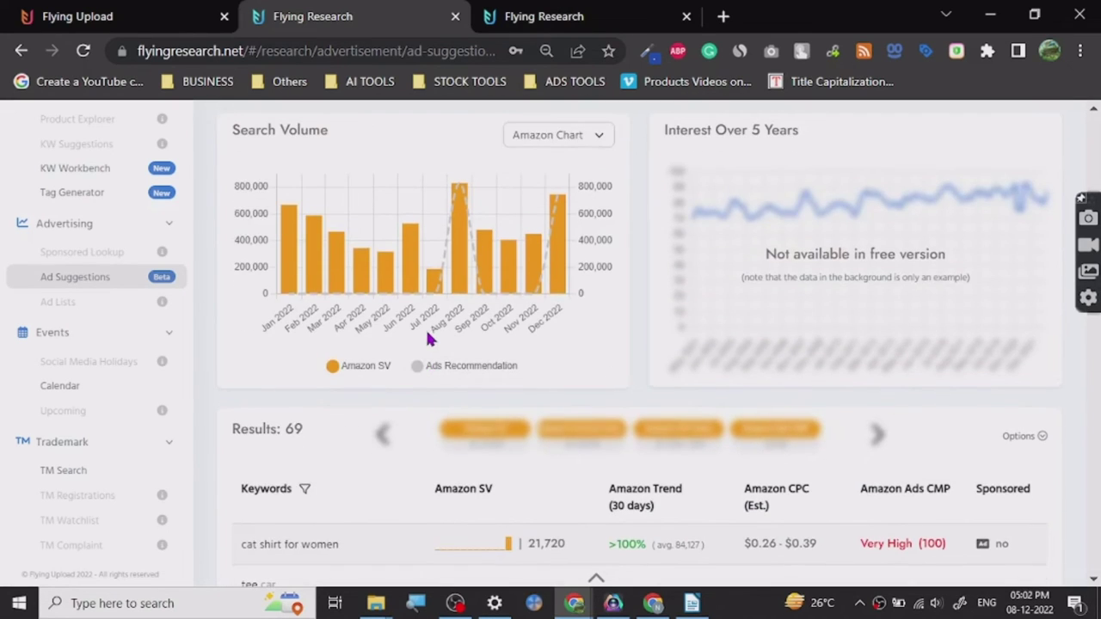
{"action": "scroll", "coordinate": [425, 331], "scroll_direction": "up", "scroll_amount": 3}
{"action": "scroll", "coordinate": [606, 379], "scroll_direction": "down", "scroll_amount": 4}
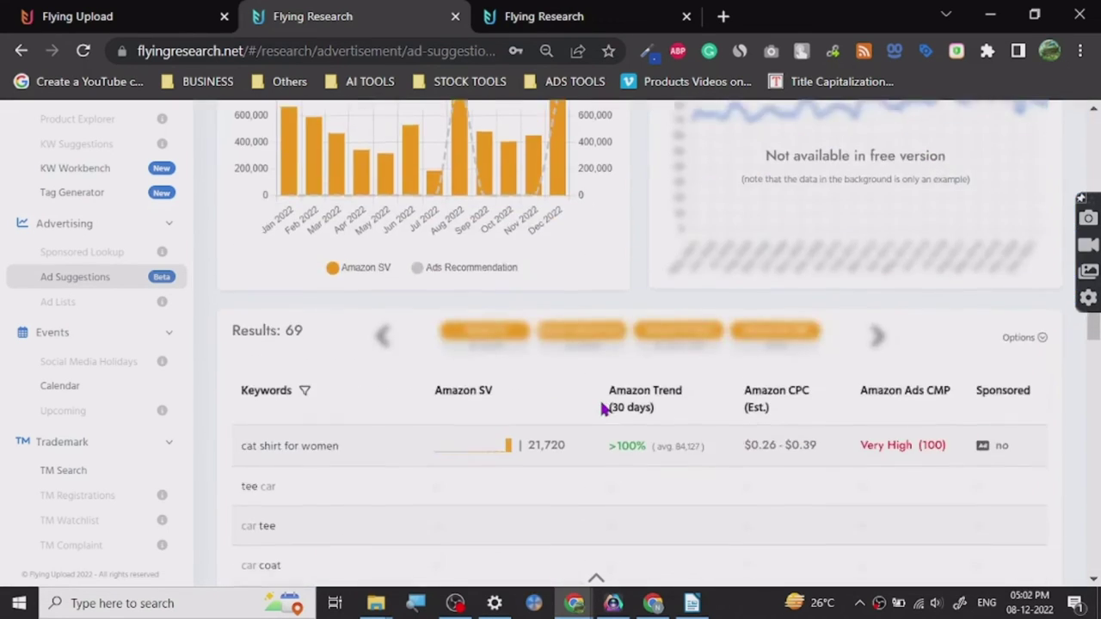
{"action": "scroll", "coordinate": [585, 409], "scroll_direction": "down", "scroll_amount": 2}
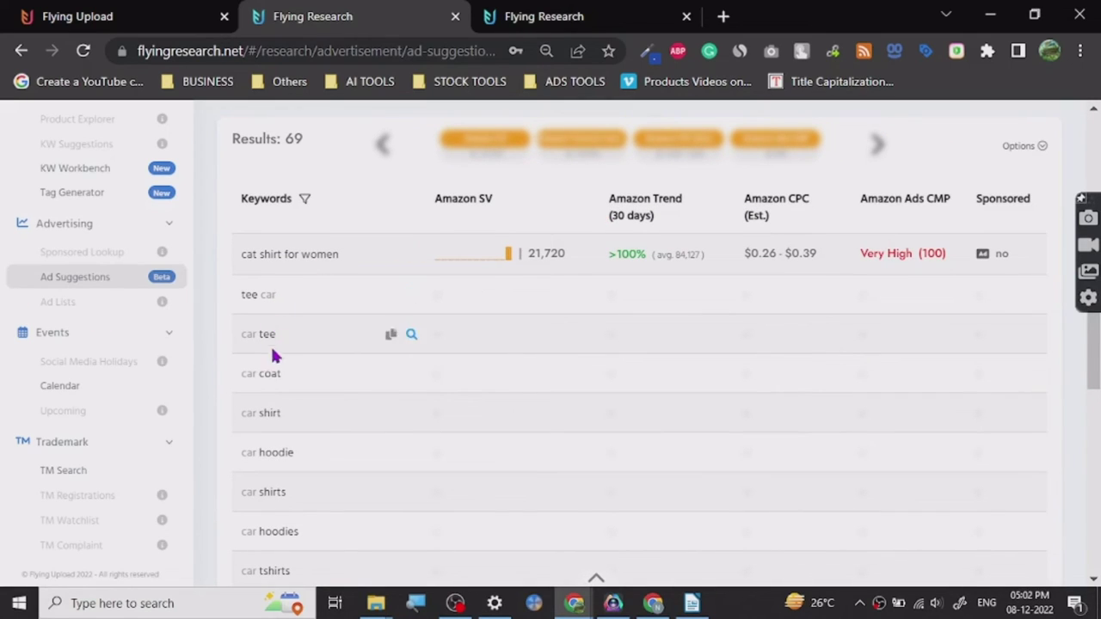
{"action": "scroll", "coordinate": [317, 341], "scroll_direction": "down", "scroll_amount": 4}
{"action": "scroll", "coordinate": [318, 342], "scroll_direction": "up", "scroll_amount": 4}
{"action": "scroll", "coordinate": [425, 340], "scroll_direction": "down", "scroll_amount": 8}
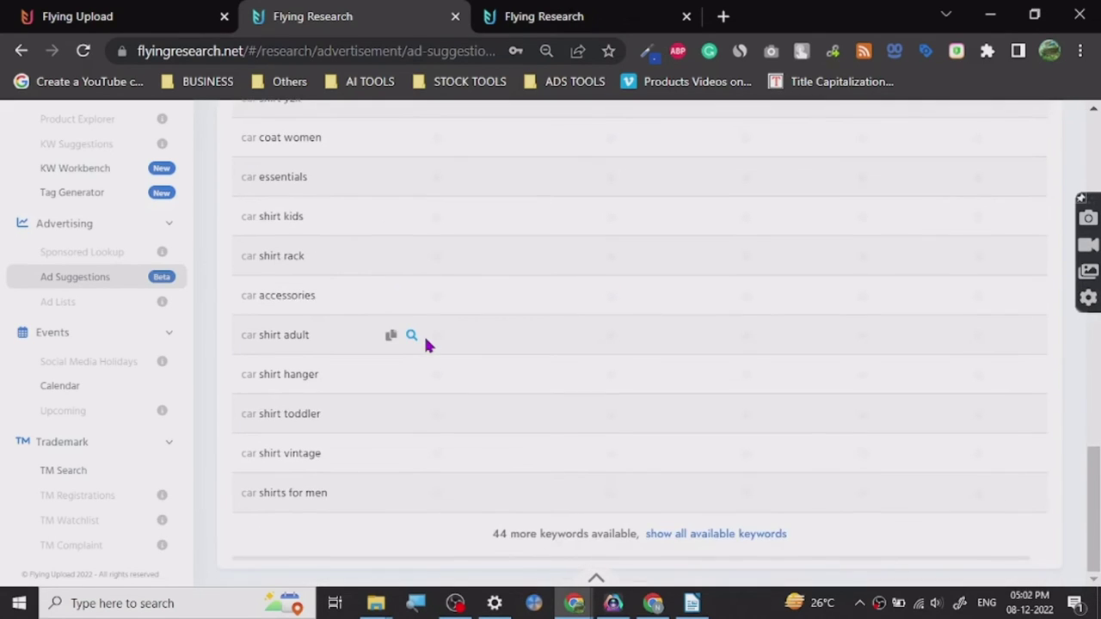
{"action": "scroll", "coordinate": [425, 340], "scroll_direction": "up", "scroll_amount": 10}
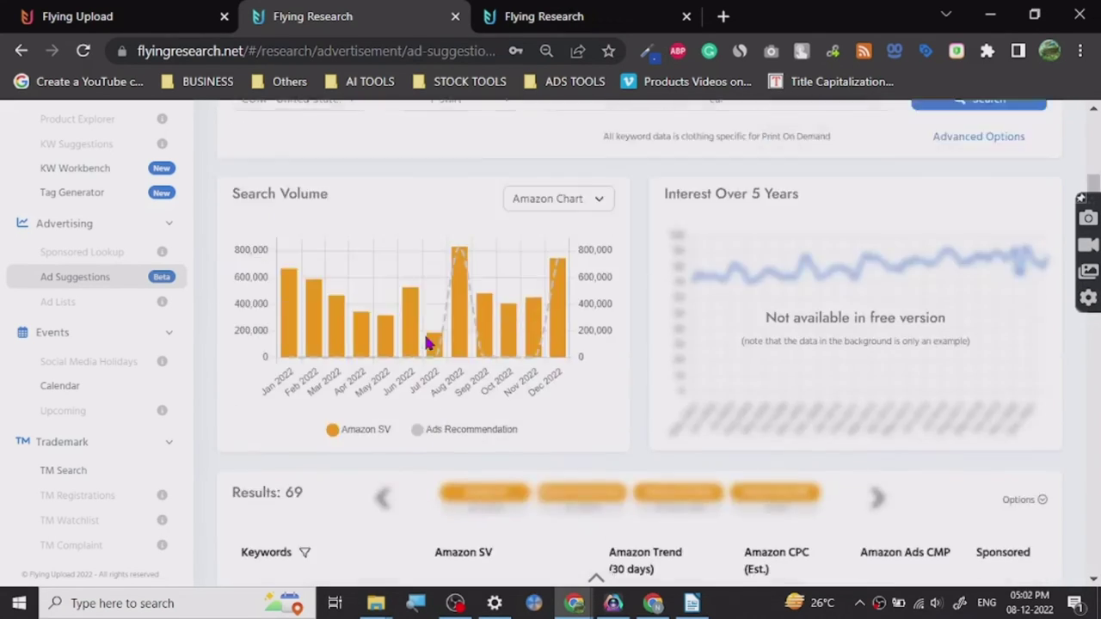
{"action": "scroll", "coordinate": [427, 342], "scroll_direction": "up", "scroll_amount": 3}
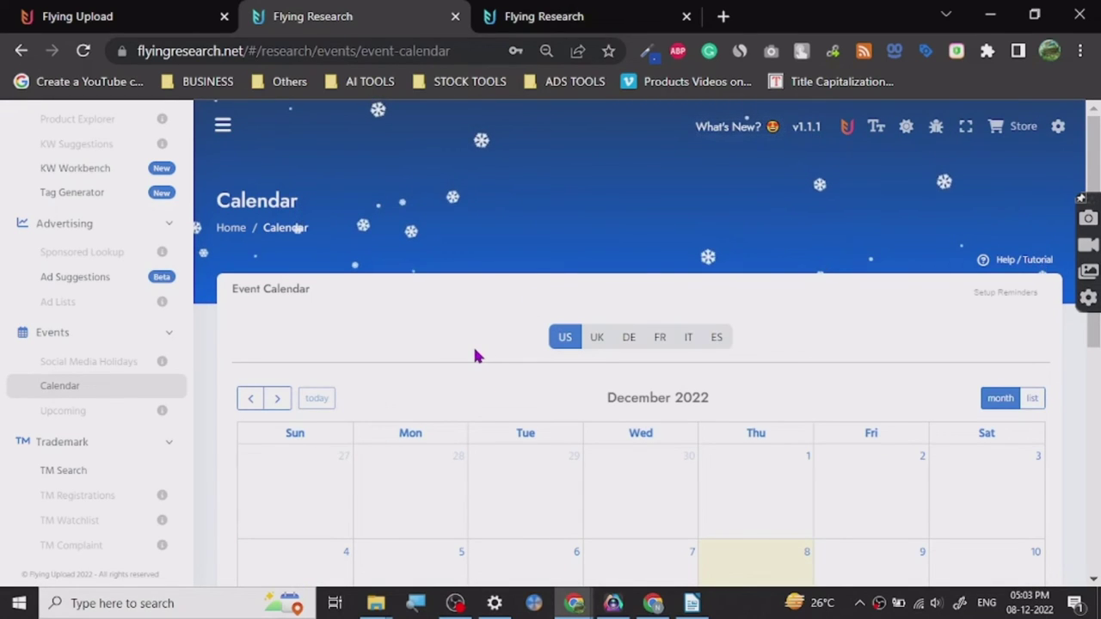
- Advance the event calendar to January, then February 2023, checking each month's events
{"action": "scroll", "coordinate": [486, 378], "scroll_direction": "down", "scroll_amount": 2}
{"action": "scroll", "coordinate": [489, 391], "scroll_direction": "down", "scroll_amount": 3}
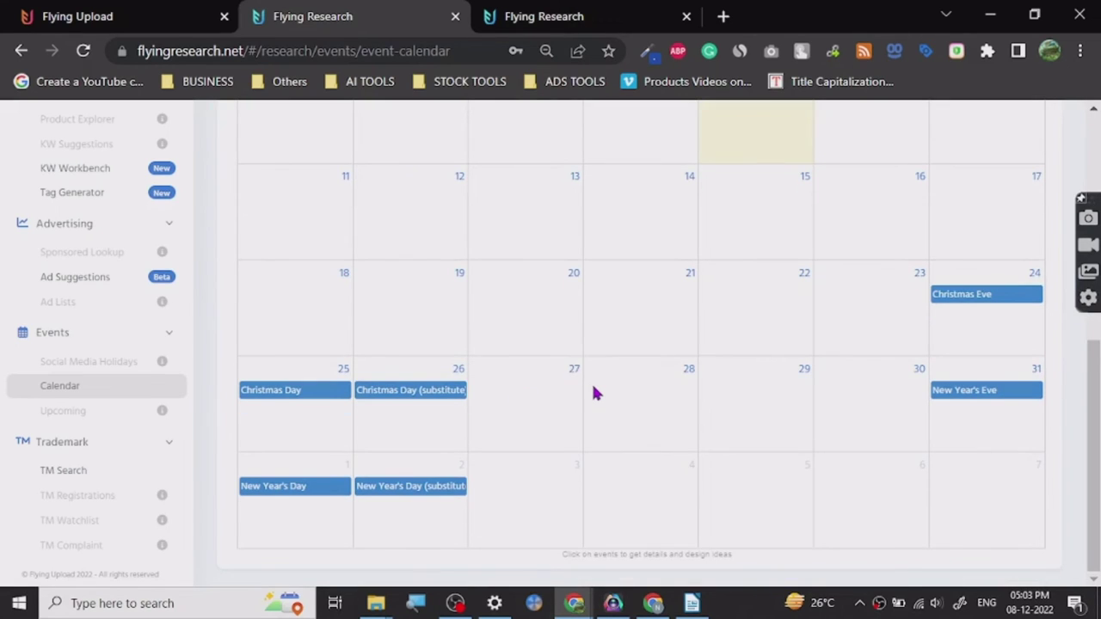
{"action": "scroll", "coordinate": [588, 391], "scroll_direction": "up", "scroll_amount": 3}
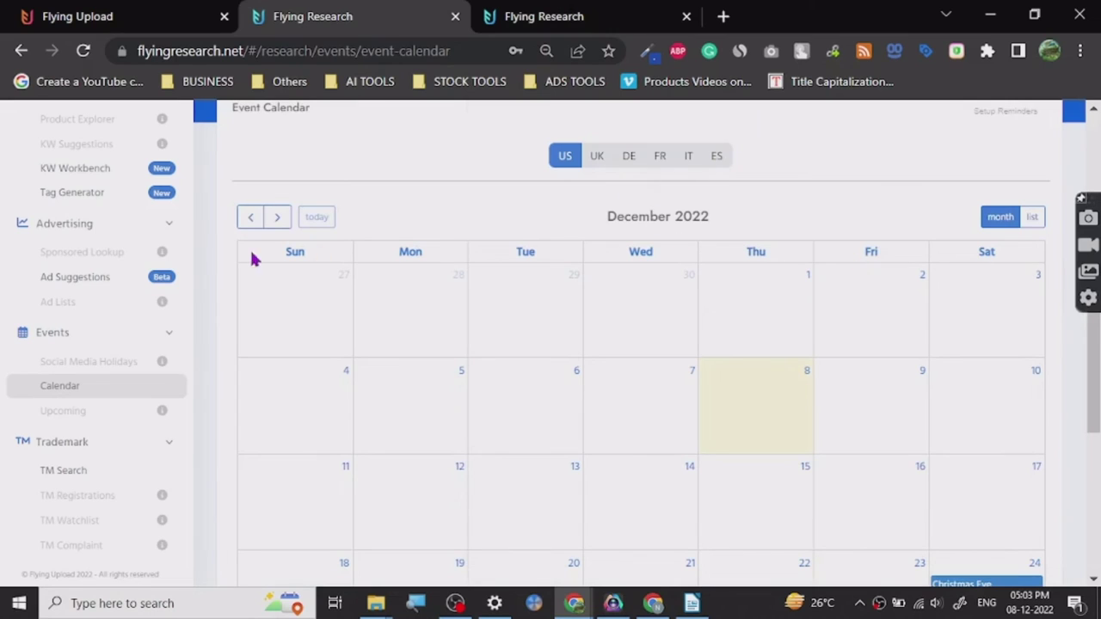
{"action": "left_click", "coordinate": [283, 217]}
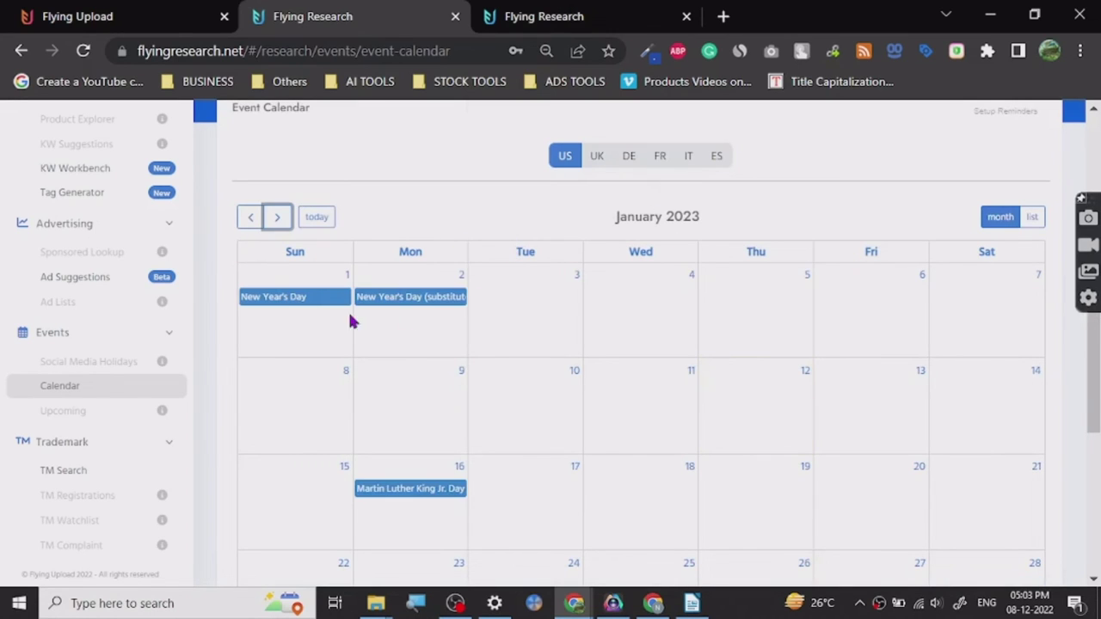
{"action": "scroll", "coordinate": [428, 456], "scroll_direction": "down", "scroll_amount": 2}
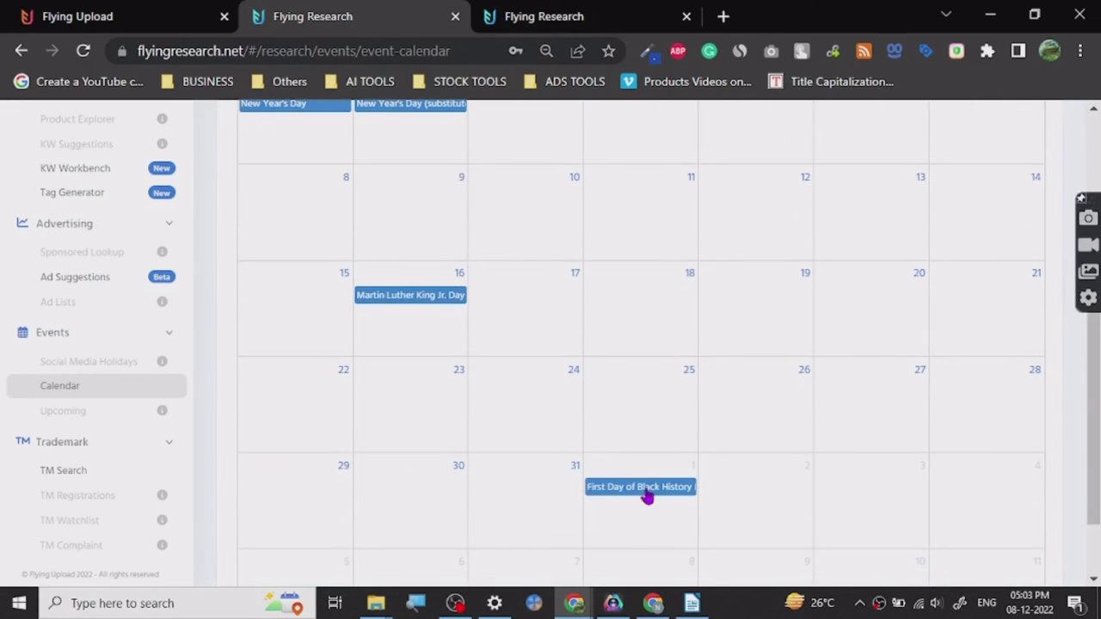
{"action": "scroll", "coordinate": [545, 443], "scroll_direction": "down", "scroll_amount": 1}
{"action": "scroll", "coordinate": [469, 442], "scroll_direction": "up", "scroll_amount": 3}
{"action": "left_click", "coordinate": [283, 220]}
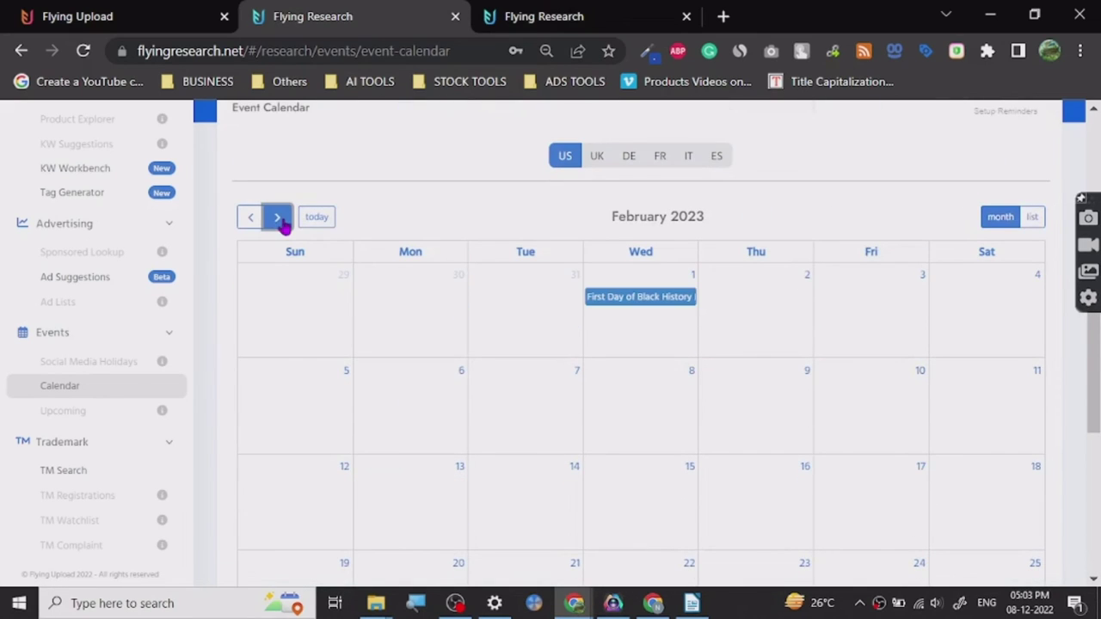
- Move the event calendar on through March to April 2023
{"action": "scroll", "coordinate": [544, 381], "scroll_direction": "down", "scroll_amount": 3}
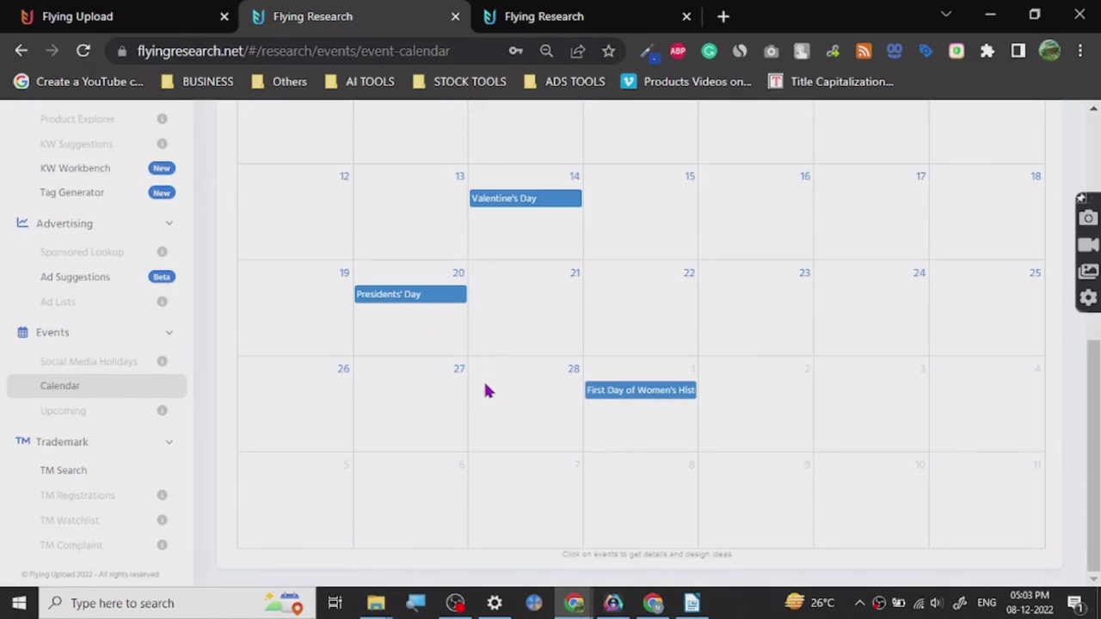
{"action": "scroll", "coordinate": [419, 375], "scroll_direction": "up", "scroll_amount": 2}
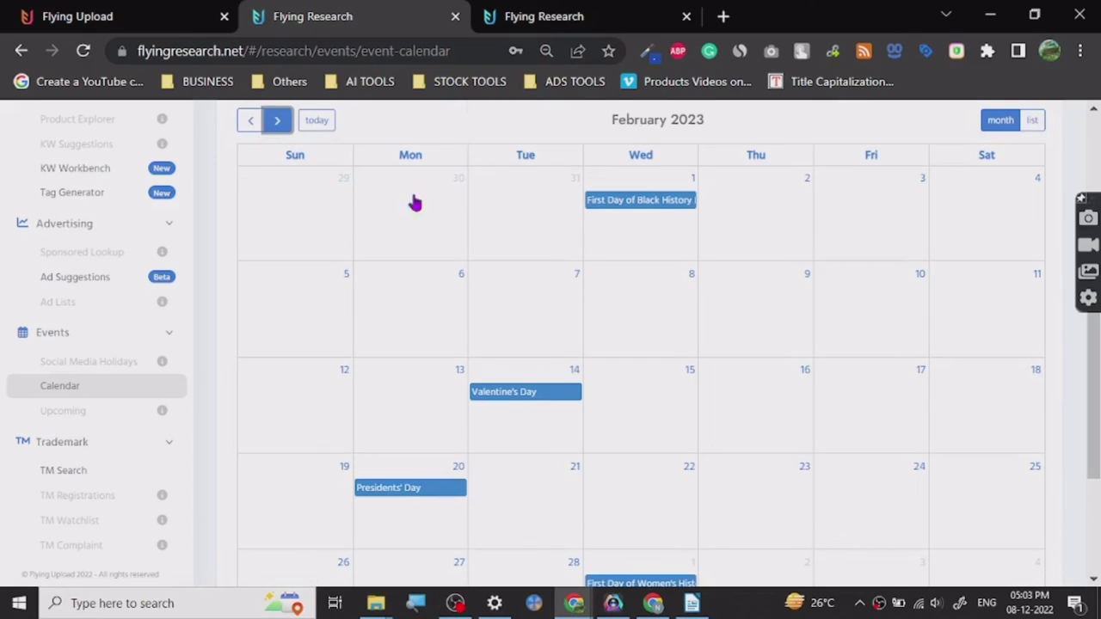
{"action": "key", "text": "Return"}
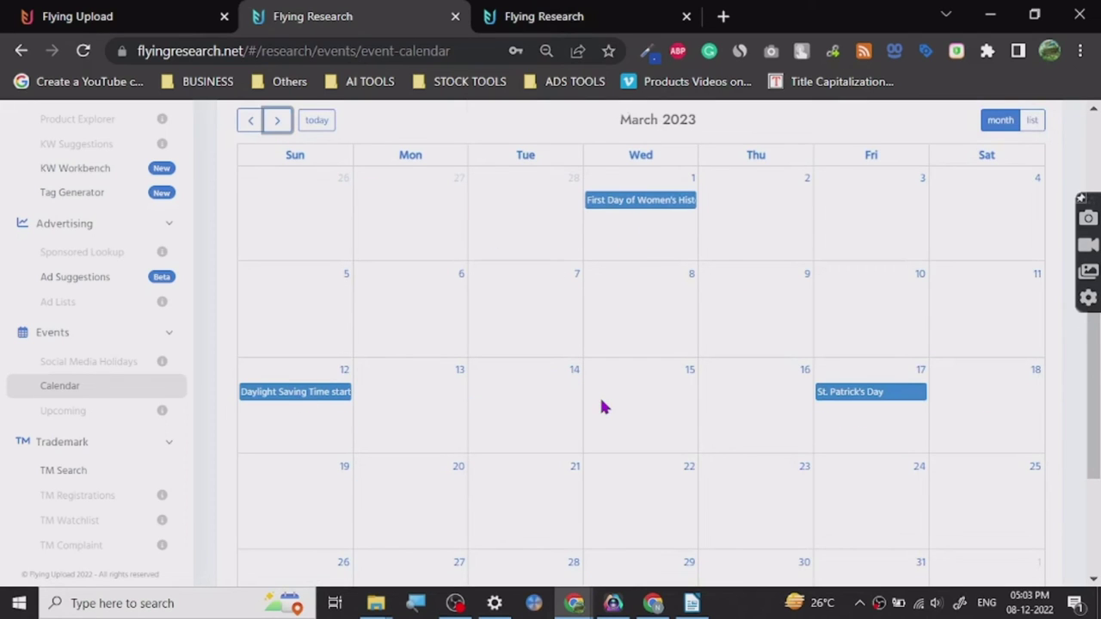
{"action": "scroll", "coordinate": [603, 407], "scroll_direction": "down", "scroll_amount": 2}
{"action": "scroll", "coordinate": [437, 315], "scroll_direction": "up", "scroll_amount": 4}
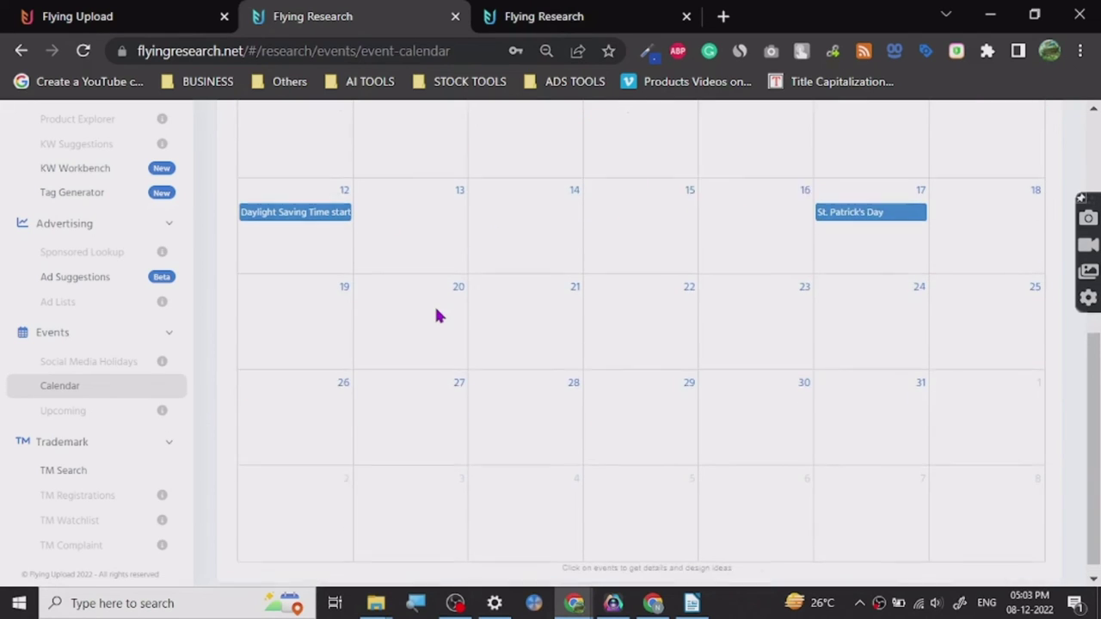
{"action": "left_click", "coordinate": [280, 325]}
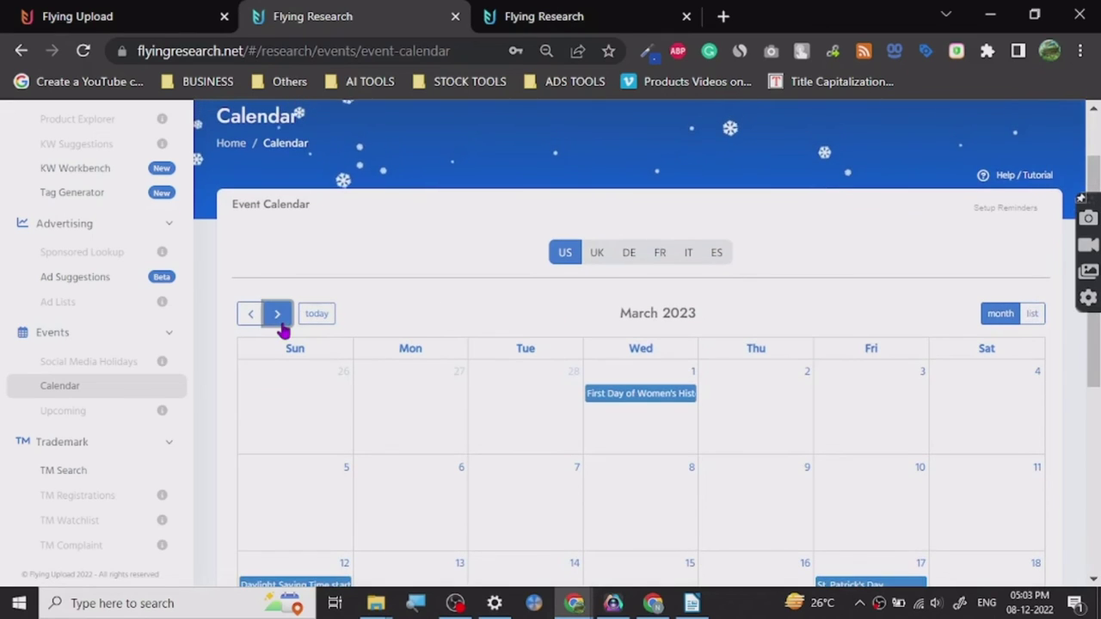
{"action": "triple_click", "coordinate": [270, 206]}
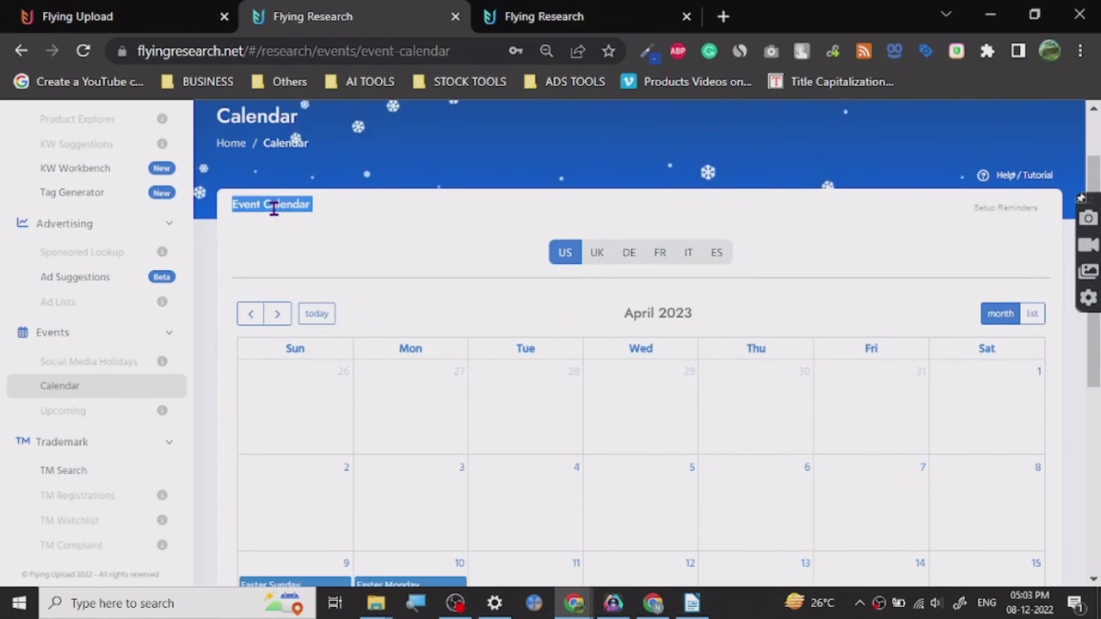
{"action": "left_click", "coordinate": [382, 241]}
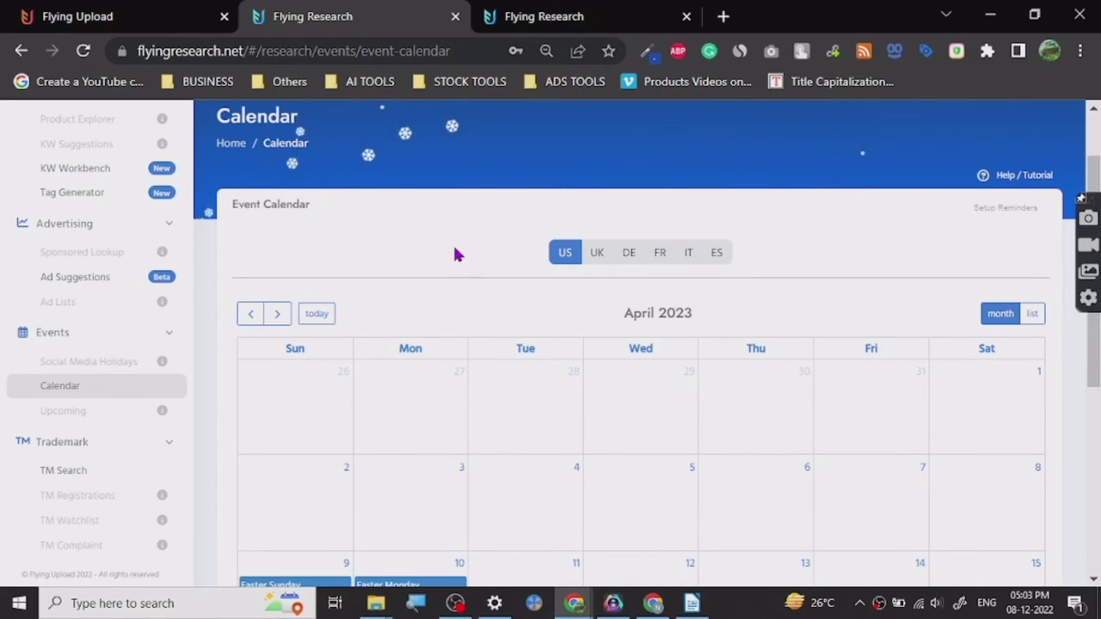
- Reach May 2023 and view its holidays, such as Mother's Day and Memorial Day
{"action": "scroll", "coordinate": [452, 250], "scroll_direction": "down", "scroll_amount": 2}
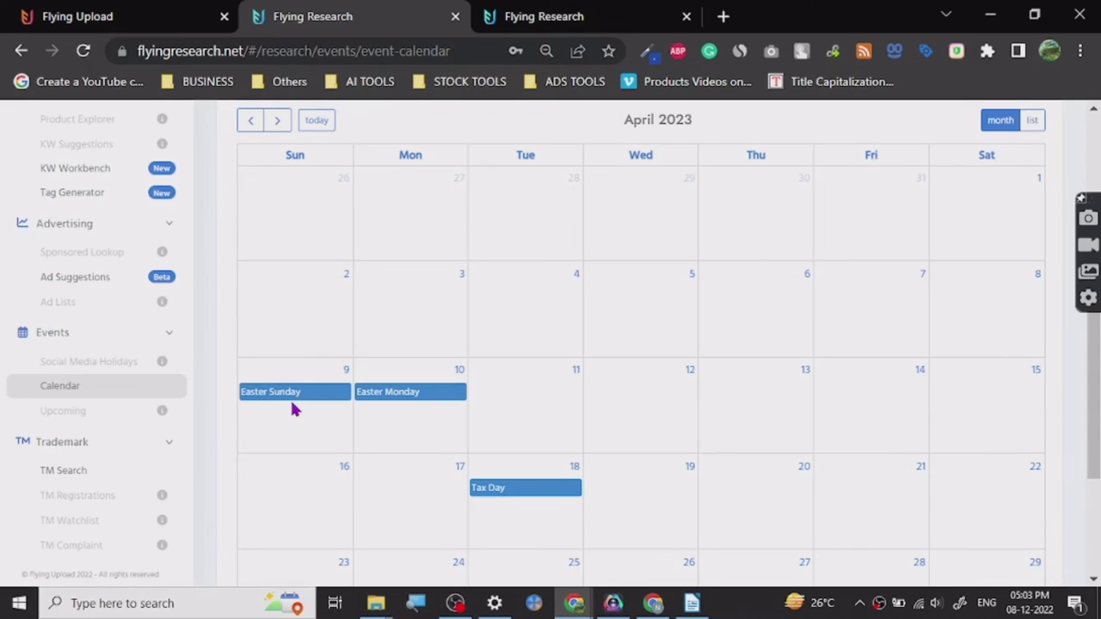
{"action": "scroll", "coordinate": [442, 401], "scroll_direction": "down", "scroll_amount": 2}
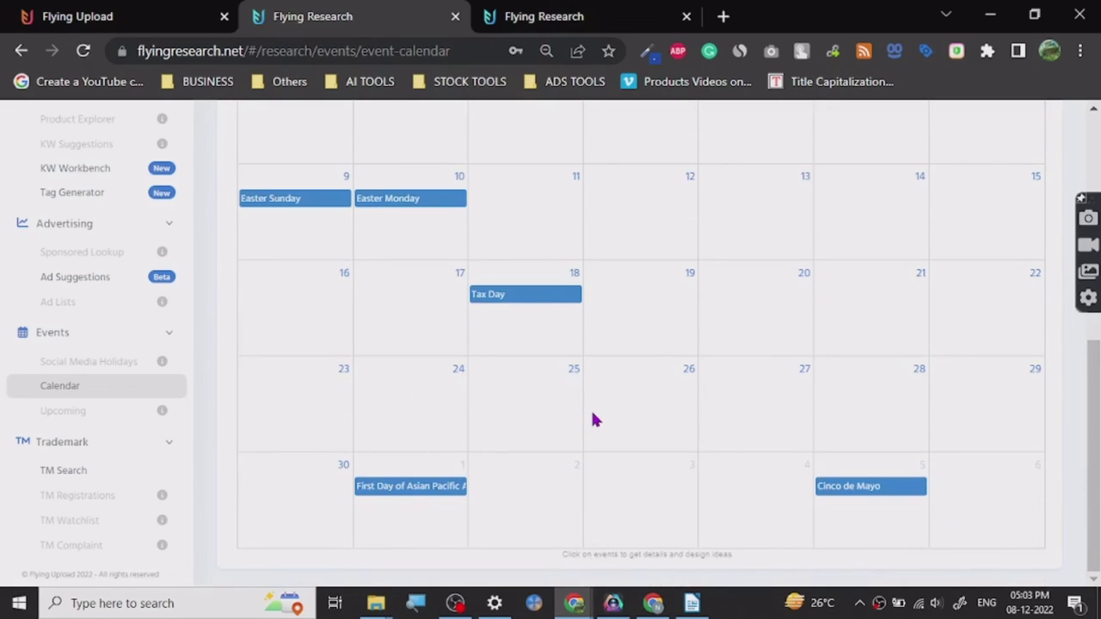
{"action": "scroll", "coordinate": [534, 413], "scroll_direction": "up", "scroll_amount": 3}
{"action": "scroll", "coordinate": [365, 232], "scroll_direction": "down", "scroll_amount": 1}
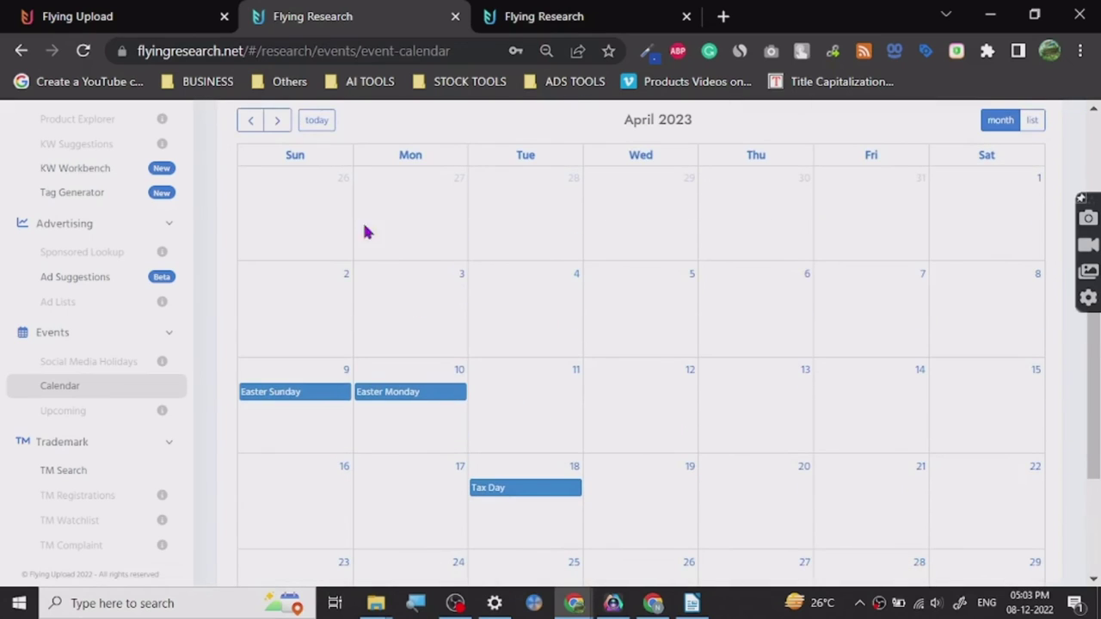
{"action": "left_click", "coordinate": [278, 123]}
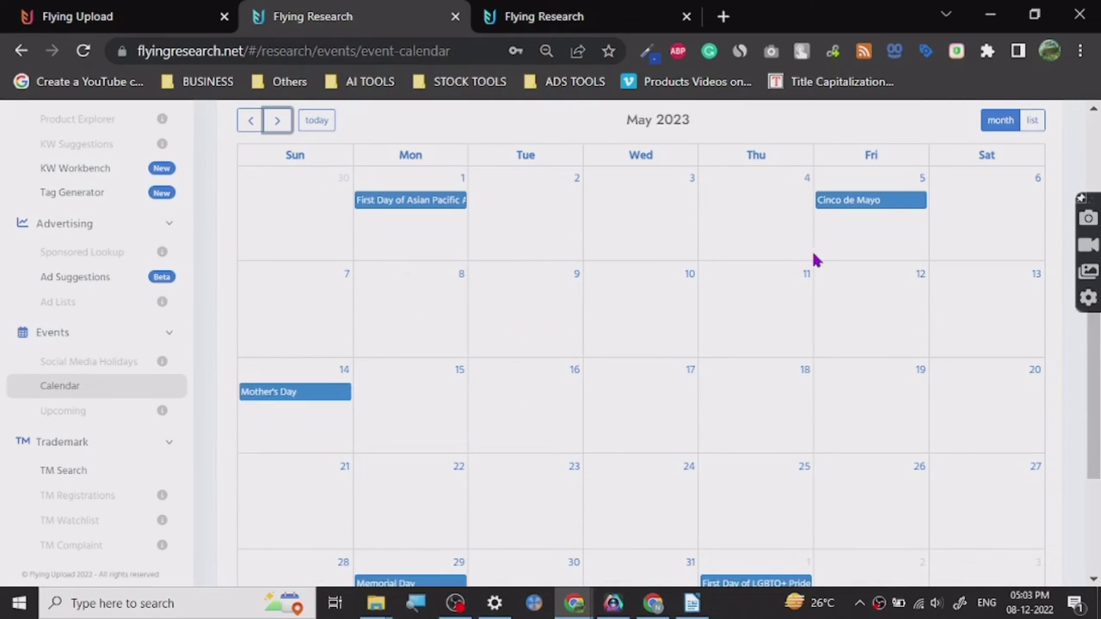
{"action": "scroll", "coordinate": [422, 393], "scroll_direction": "down", "scroll_amount": 3}
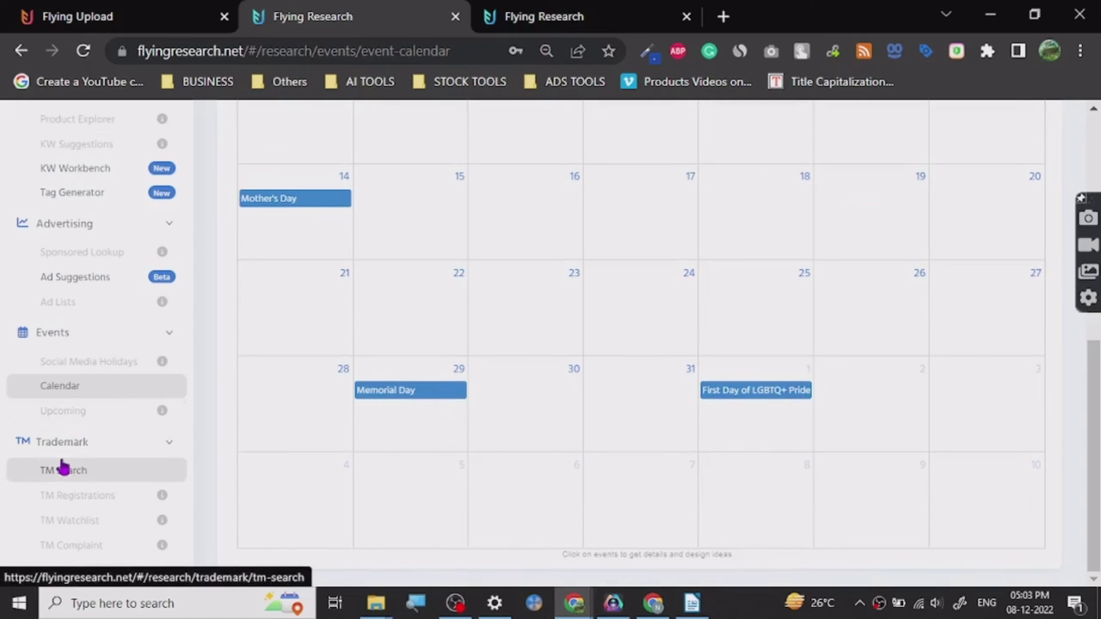
{"action": "left_click", "coordinate": [69, 492]}
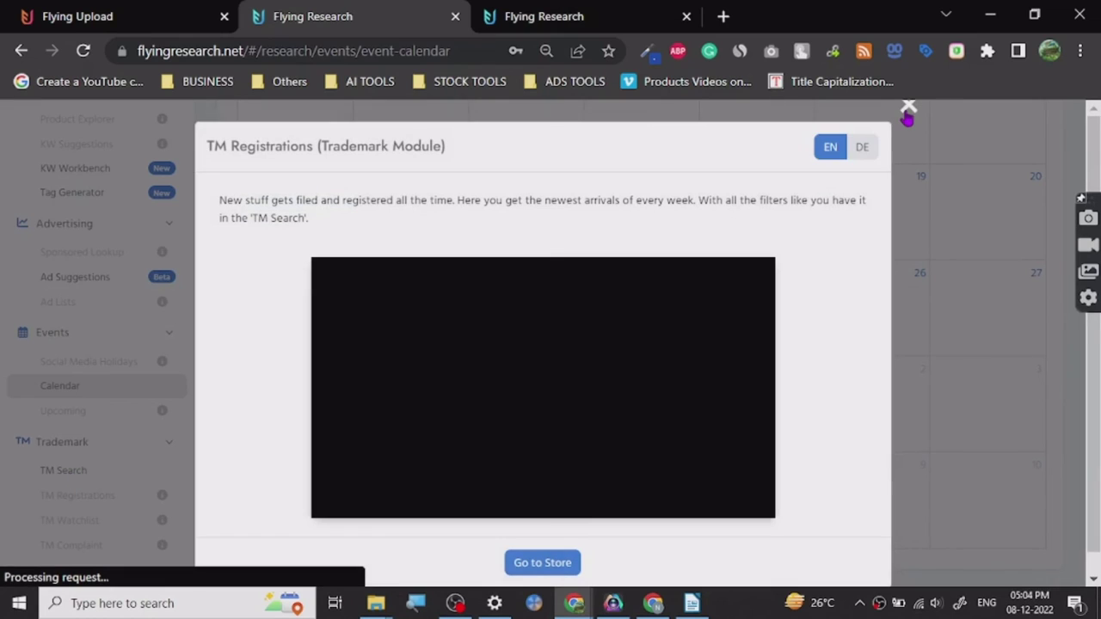
- Dismiss the TM Registrations popup and run a TM Search for 'cute', yielding 193 matches
{"action": "left_click", "coordinate": [908, 109]}
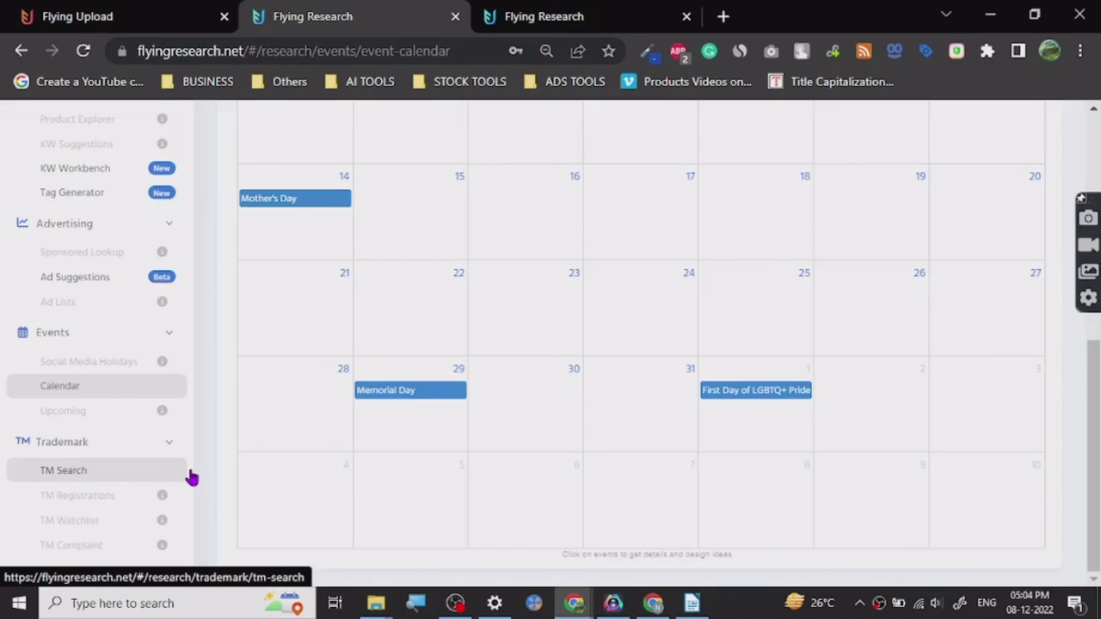
{"action": "left_click", "coordinate": [186, 472]}
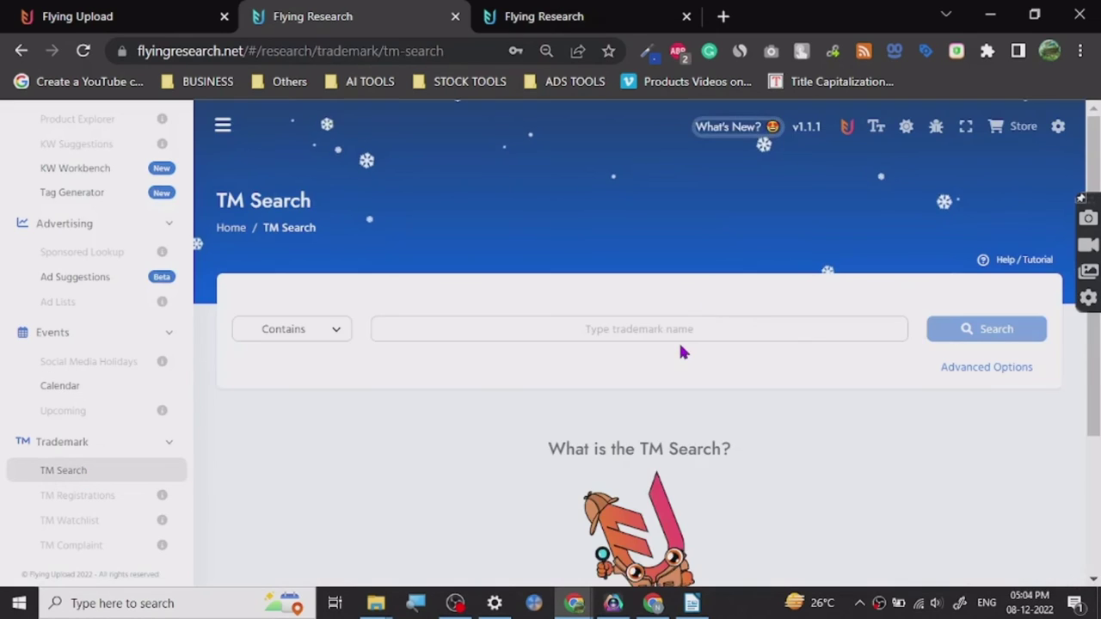
{"action": "left_click", "coordinate": [669, 332]}
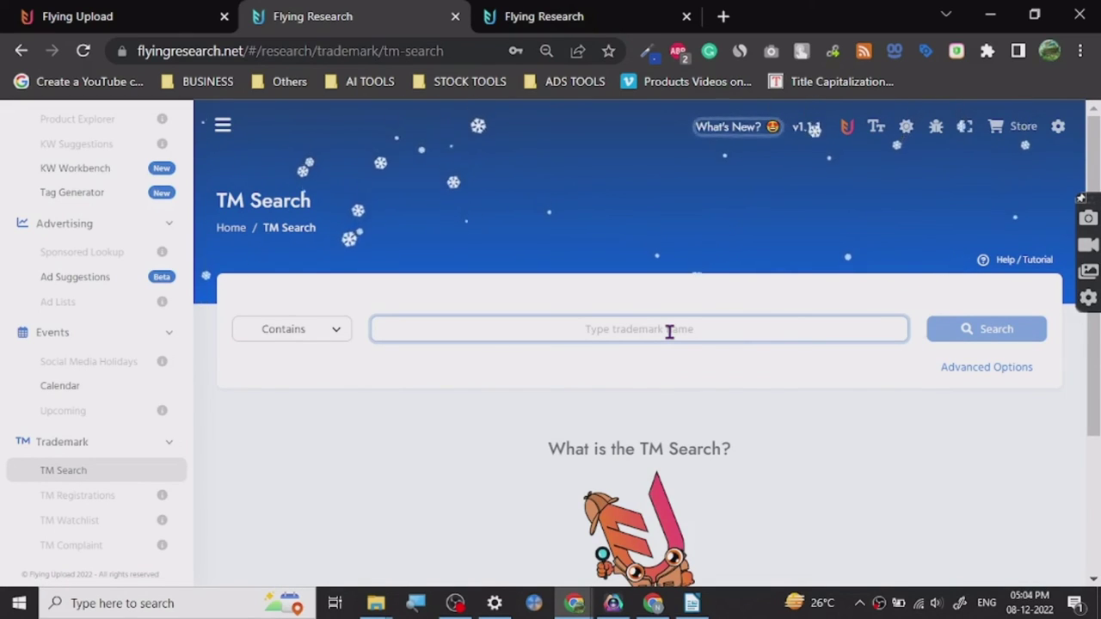
{"action": "type", "text": "cute"}
{"action": "key", "text": "Return"}
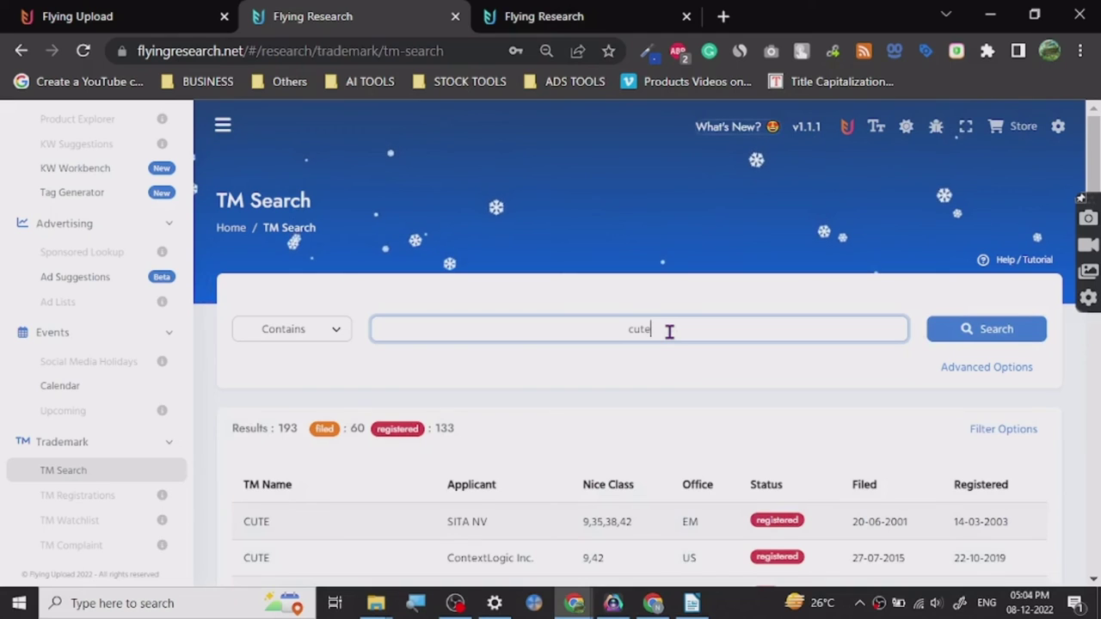
{"action": "scroll", "coordinate": [728, 386], "scroll_direction": "down", "scroll_amount": 2}
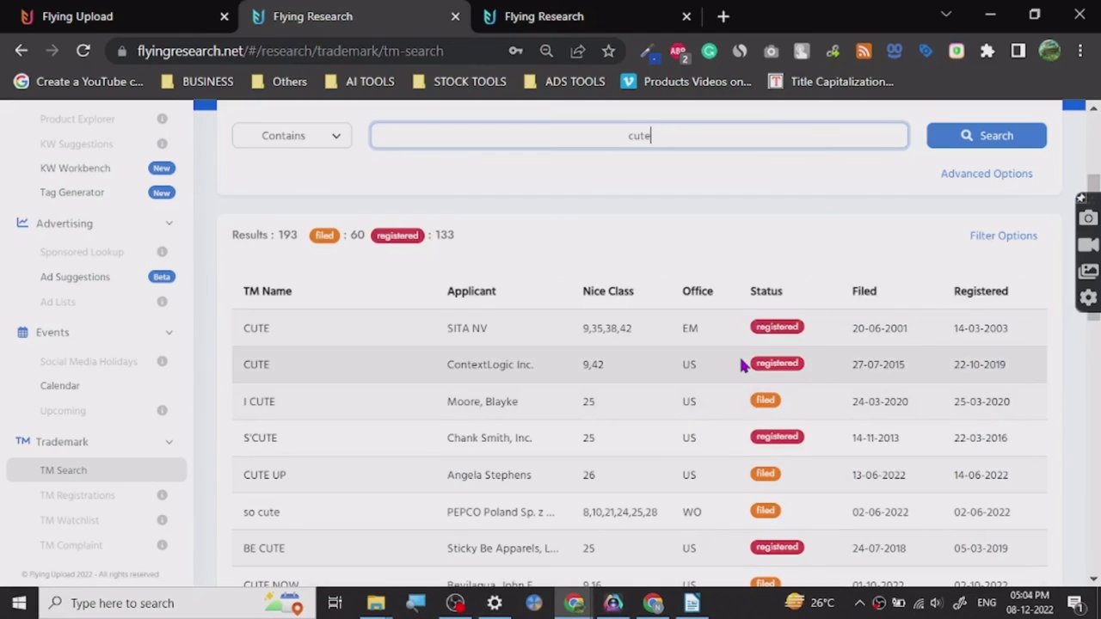
{"action": "scroll", "coordinate": [638, 422], "scroll_direction": "down", "scroll_amount": 7}
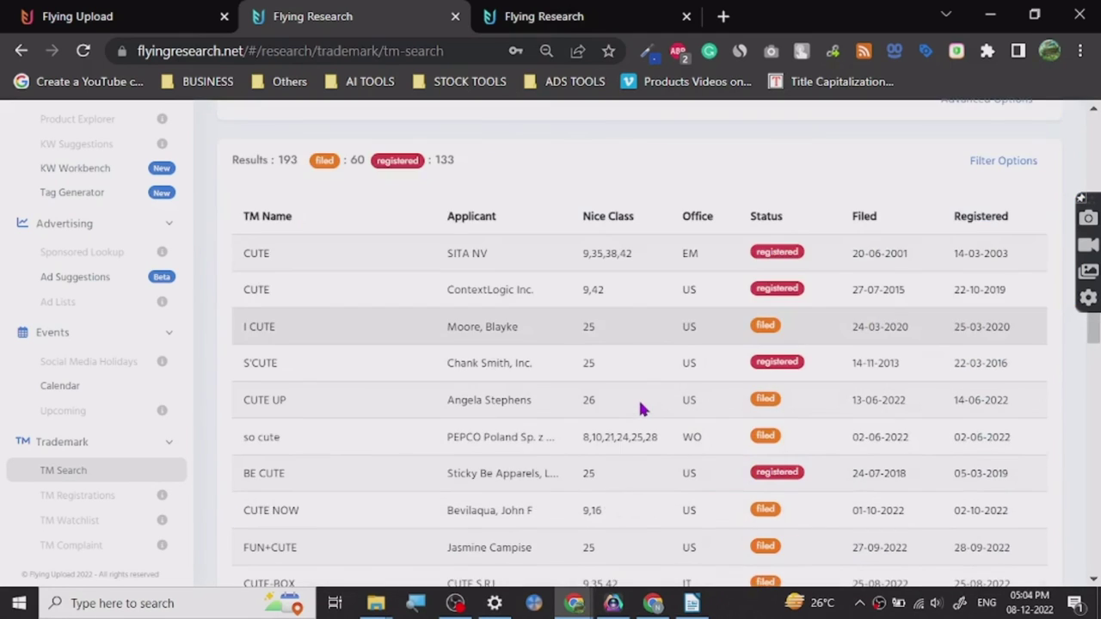
{"action": "scroll", "coordinate": [615, 430], "scroll_direction": "up", "scroll_amount": 3}
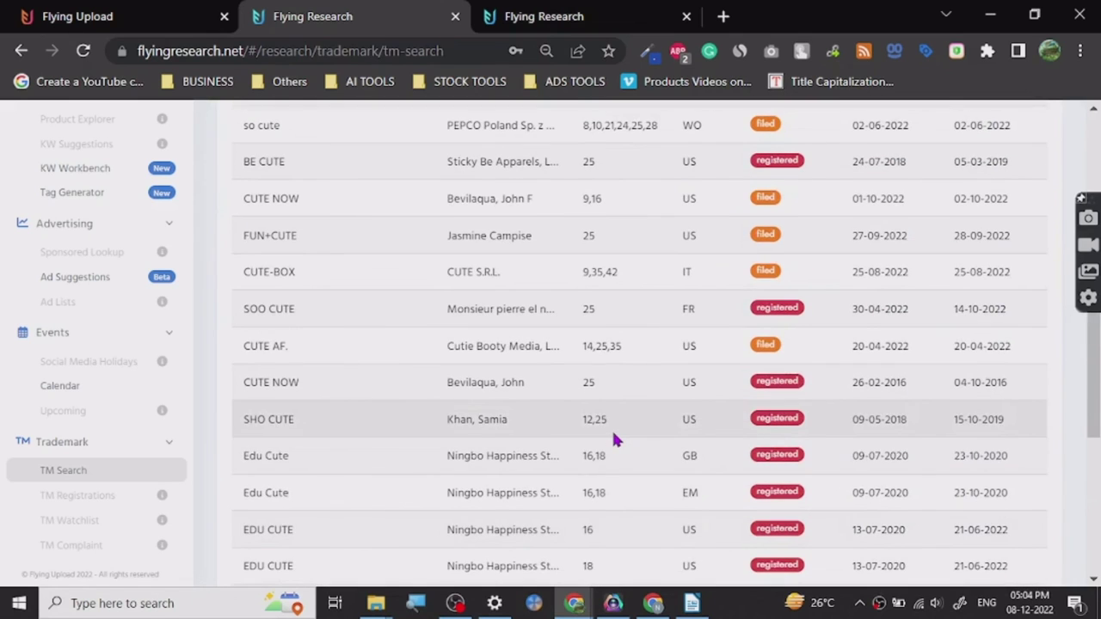
{"action": "scroll", "coordinate": [611, 435], "scroll_direction": "up", "scroll_amount": 5}
{"action": "scroll", "coordinate": [610, 443], "scroll_direction": "down", "scroll_amount": 2}
{"action": "scroll", "coordinate": [609, 442], "scroll_direction": "up", "scroll_amount": 3}
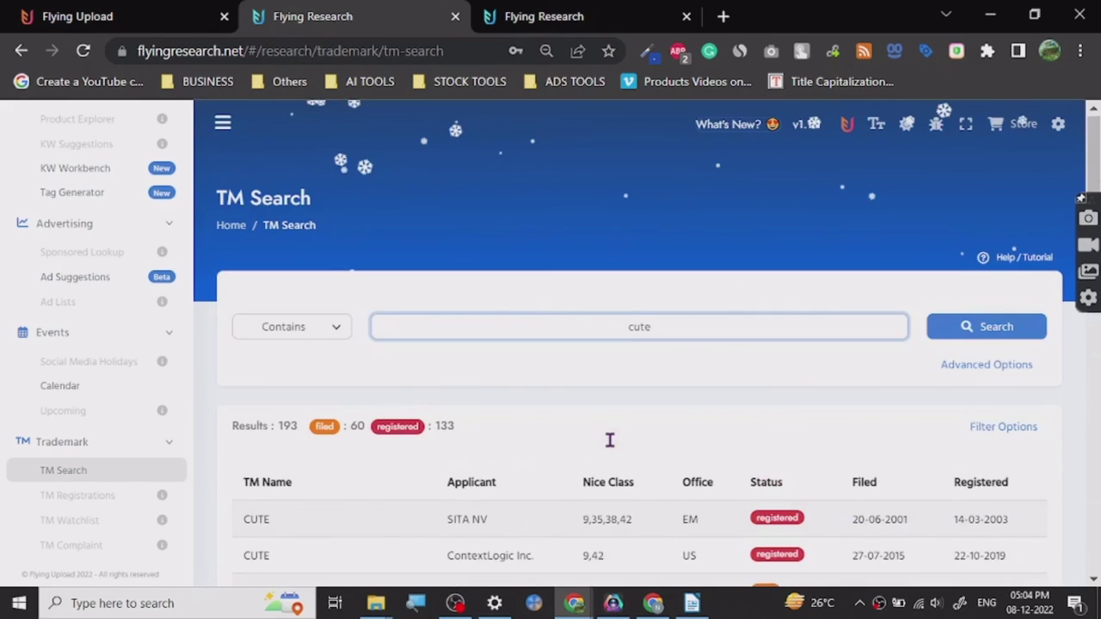
{"action": "scroll", "coordinate": [394, 390], "scroll_direction": "down", "scroll_amount": 3}
{"action": "scroll", "coordinate": [395, 390], "scroll_direction": "up", "scroll_amount": 3}
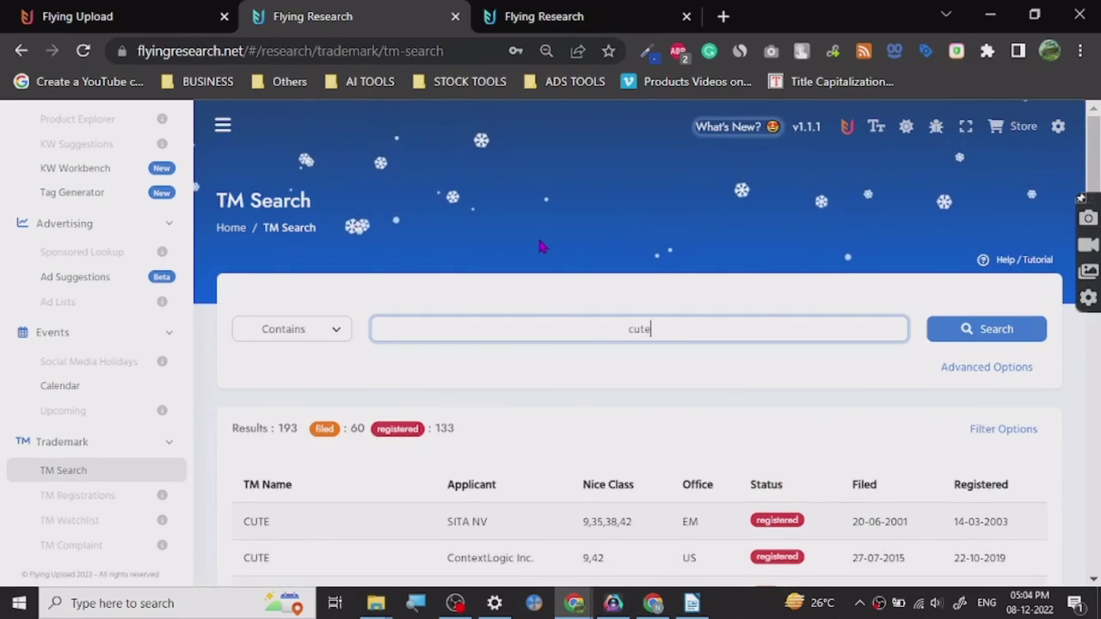
{"action": "scroll", "coordinate": [3, 245], "scroll_direction": "down", "scroll_amount": 1}
{"action": "scroll", "coordinate": [9, 248], "scroll_direction": "up", "scroll_amount": 1}
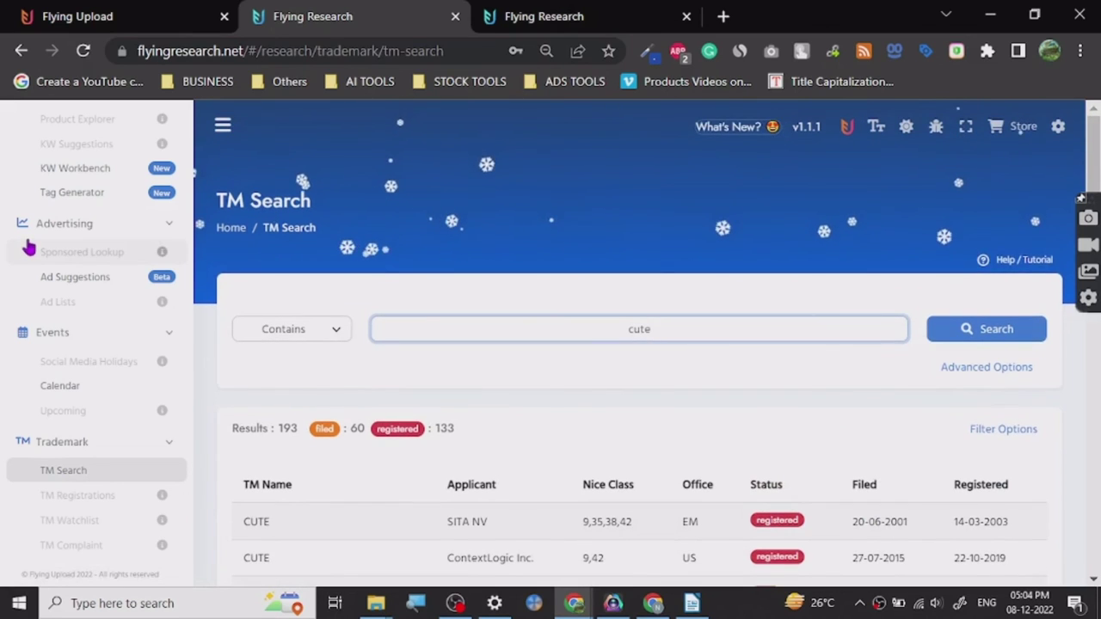
{"action": "scroll", "coordinate": [9, 159], "scroll_direction": "up", "scroll_amount": 10}
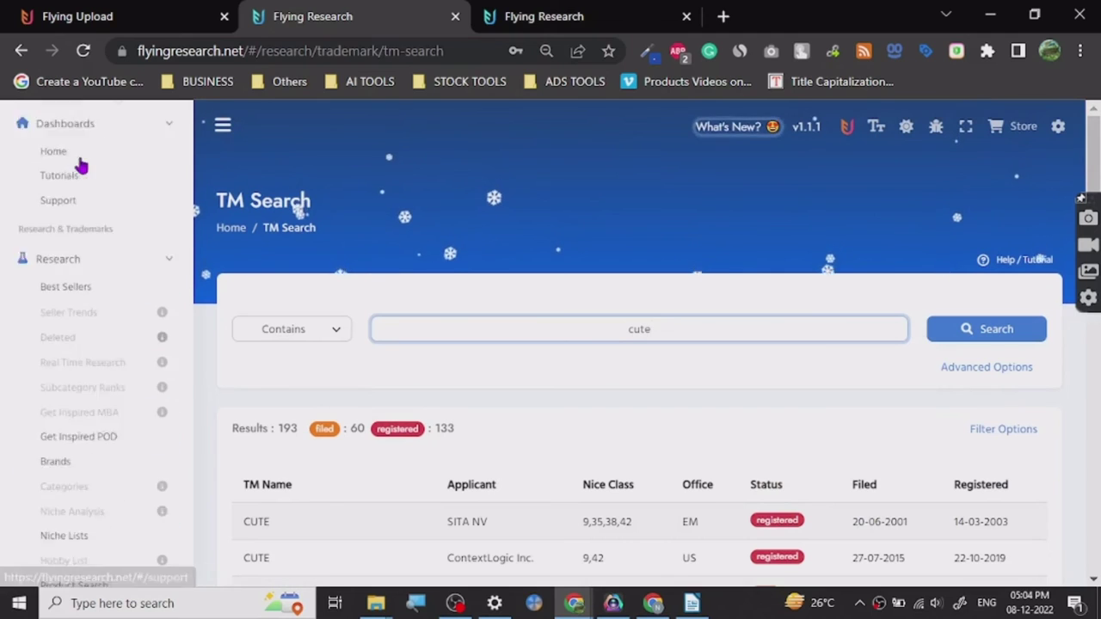
{"action": "scroll", "coordinate": [59, 234], "scroll_direction": "down", "scroll_amount": 6}
{"action": "scroll", "coordinate": [52, 228], "scroll_direction": "down", "scroll_amount": 6}
{"action": "scroll", "coordinate": [81, 344], "scroll_direction": "up", "scroll_amount": 8}
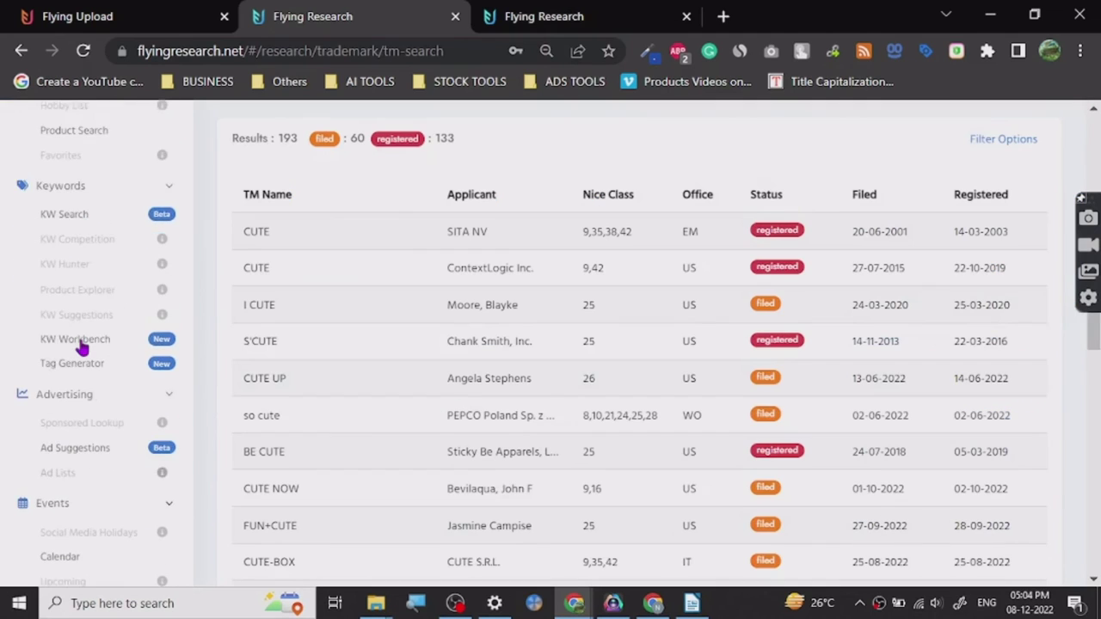
{"action": "scroll", "coordinate": [460, 460], "scroll_direction": "up", "scroll_amount": 3}
{"action": "scroll", "coordinate": [507, 298], "scroll_direction": "down", "scroll_amount": 1}
{"action": "scroll", "coordinate": [516, 249], "scroll_direction": "up", "scroll_amount": 1}
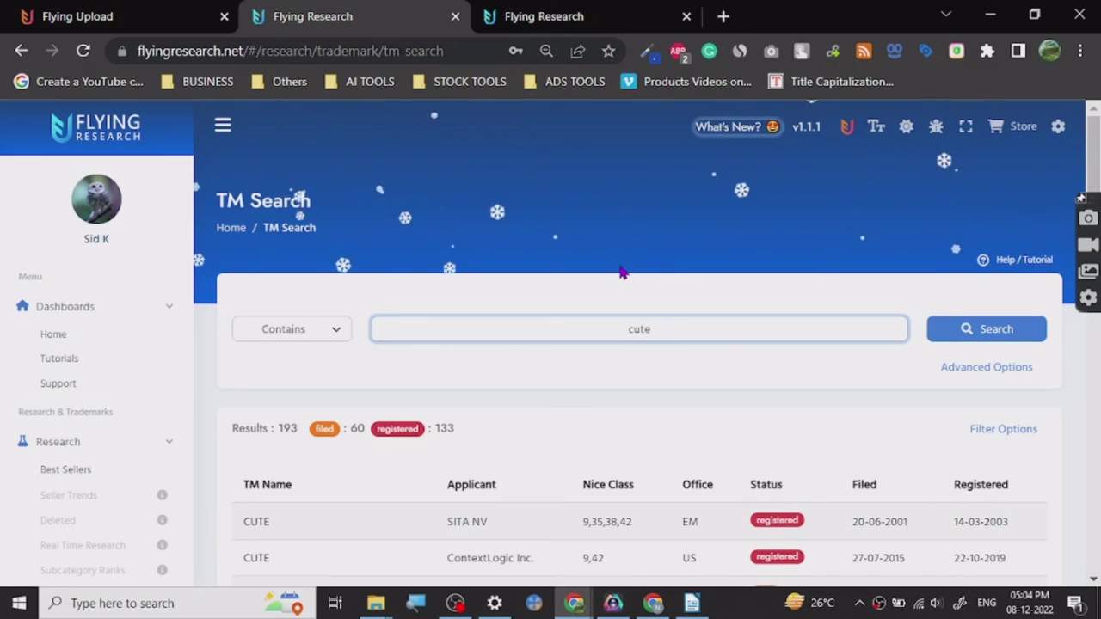
- Browse the Store's subscription plans and their prices
{"action": "left_click", "coordinate": [1058, 127]}
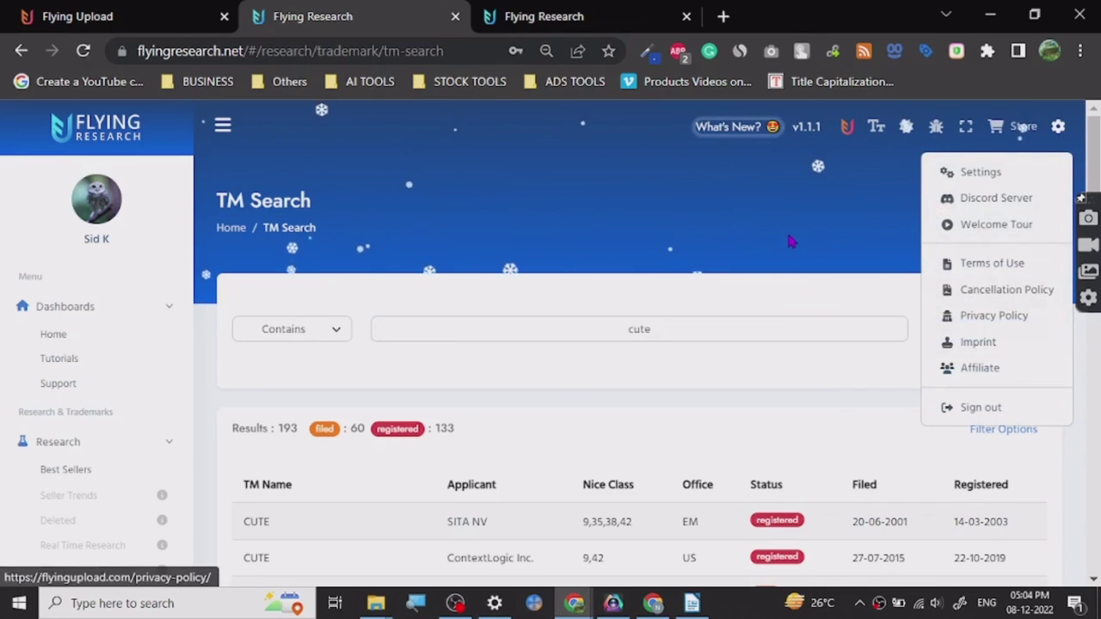
{"action": "left_click", "coordinate": [1050, 97]}
{"action": "left_click", "coordinate": [1022, 127]}
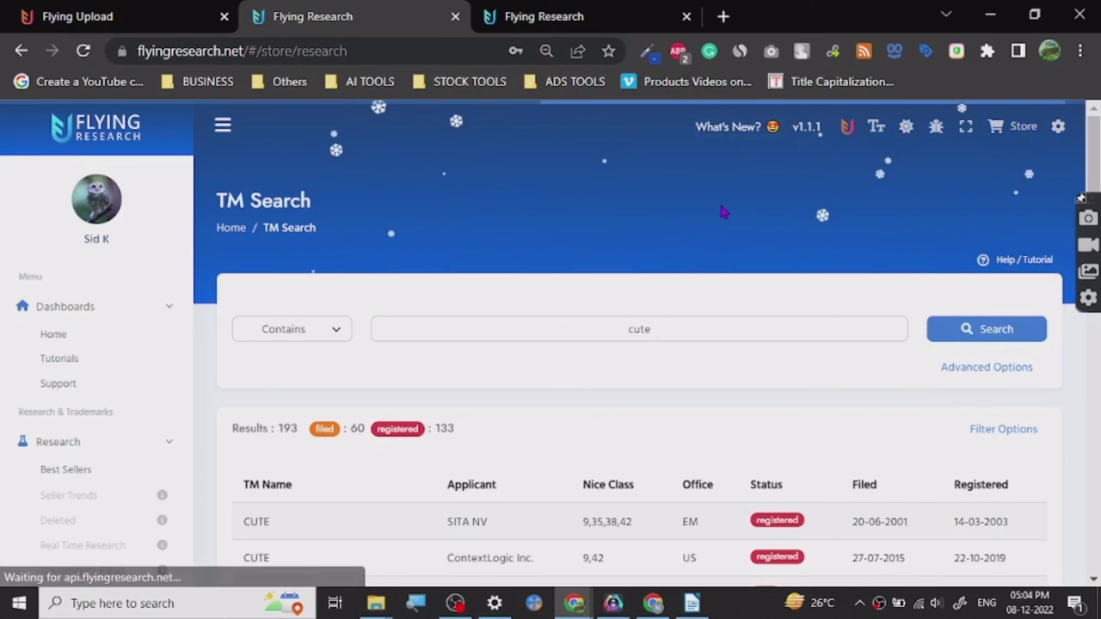
{"action": "scroll", "coordinate": [168, 430], "scroll_direction": "down", "scroll_amount": 3}
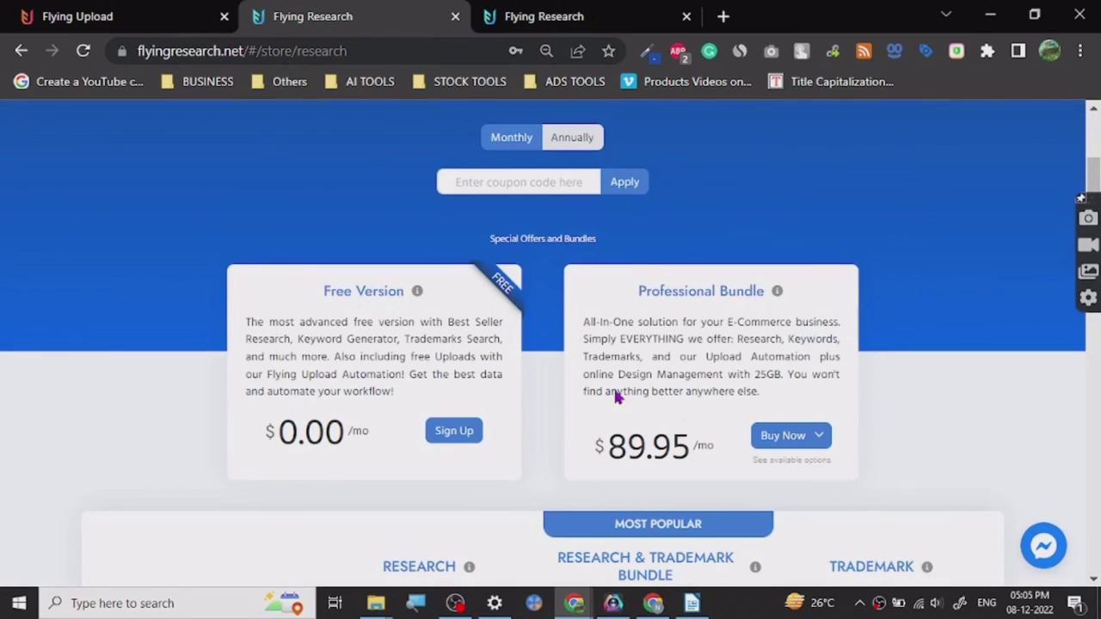
{"action": "scroll", "coordinate": [604, 412], "scroll_direction": "down", "scroll_amount": 2}
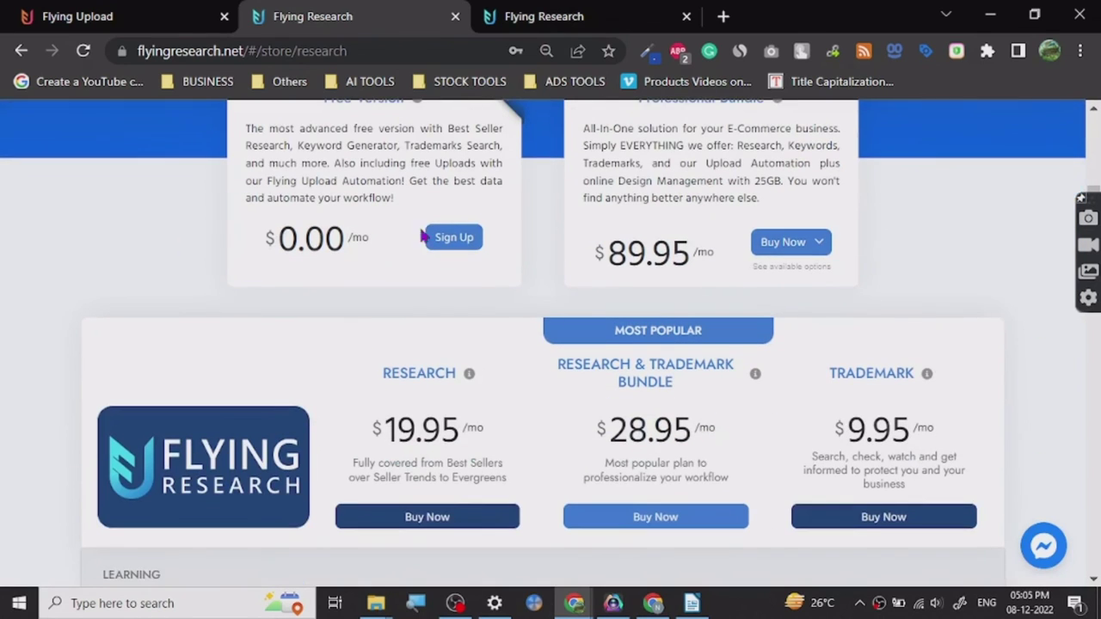
{"action": "scroll", "coordinate": [332, 239], "scroll_direction": "down", "scroll_amount": 2}
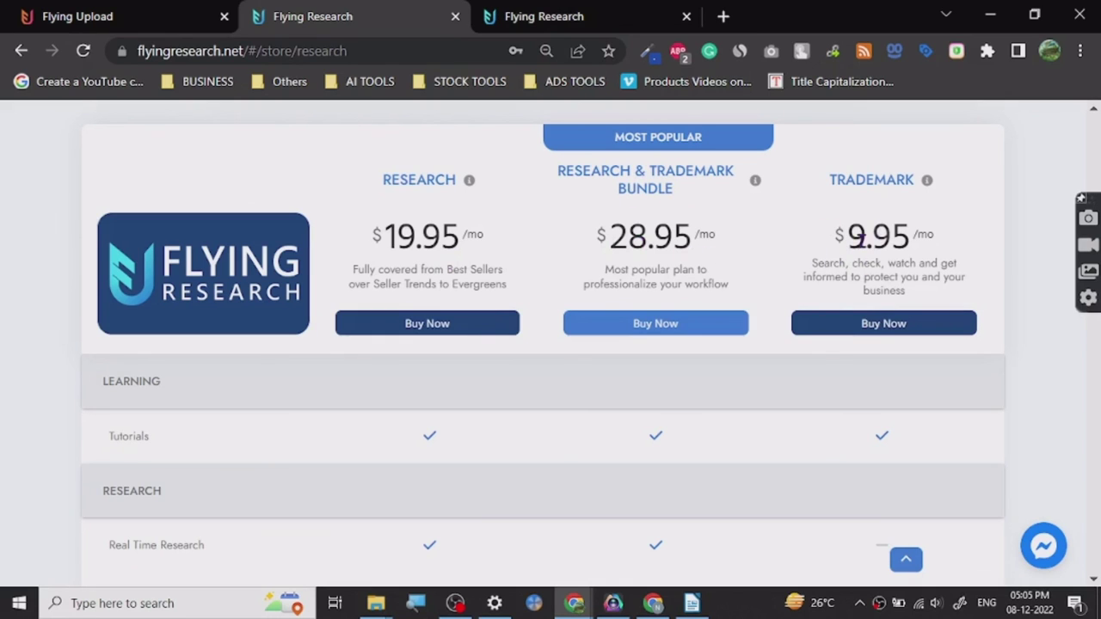
{"action": "scroll", "coordinate": [783, 292], "scroll_direction": "down", "scroll_amount": 3}
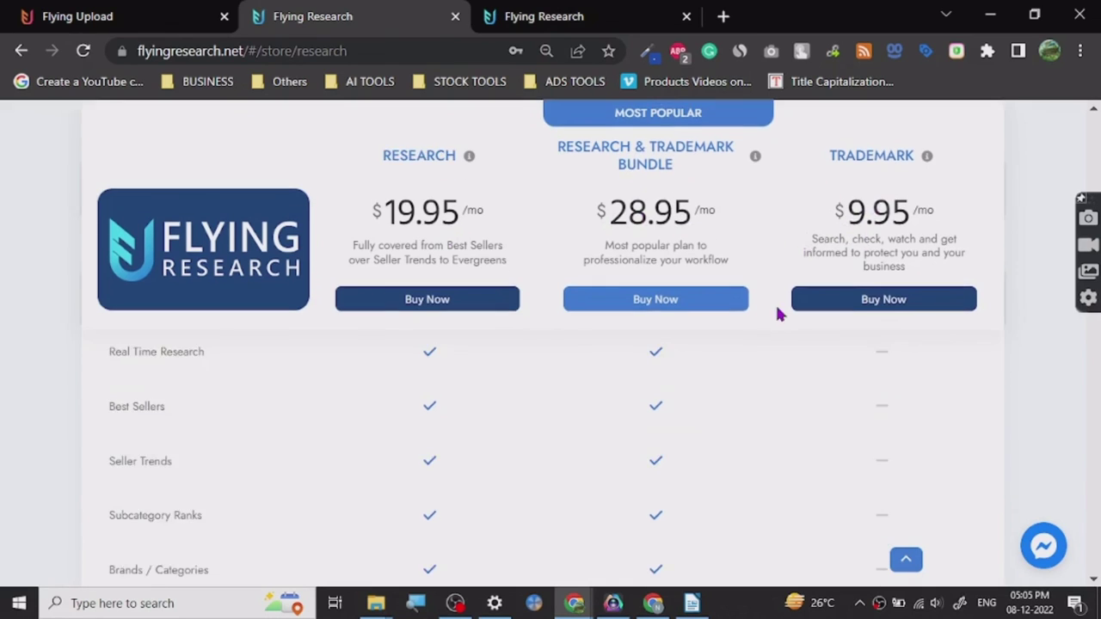
{"action": "scroll", "coordinate": [773, 407], "scroll_direction": "up", "scroll_amount": 1}
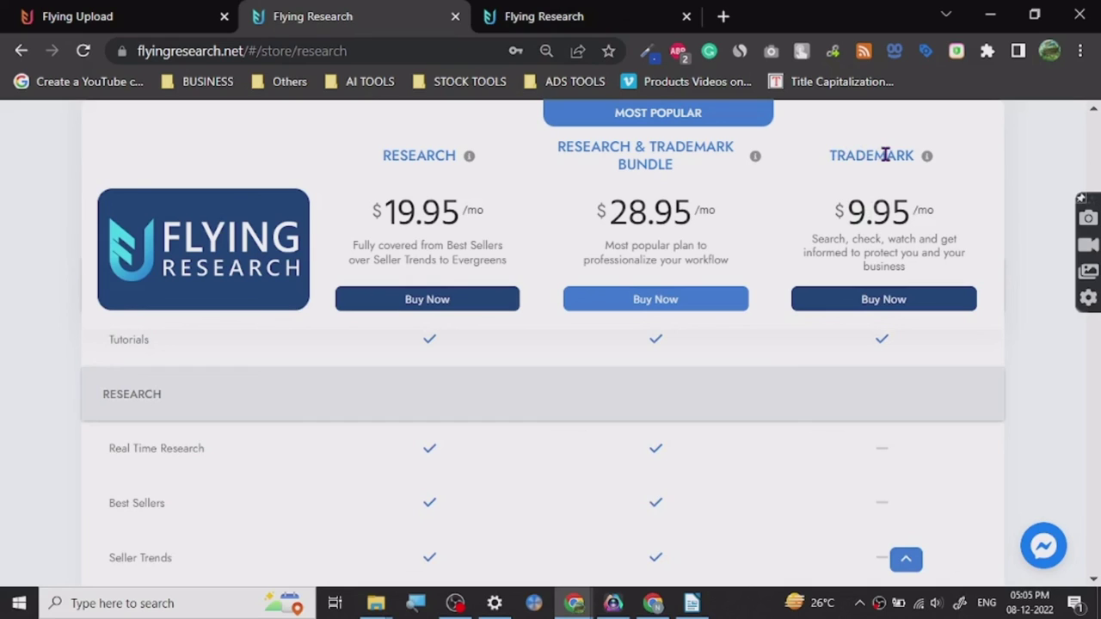
{"action": "double_click", "coordinate": [412, 157]}
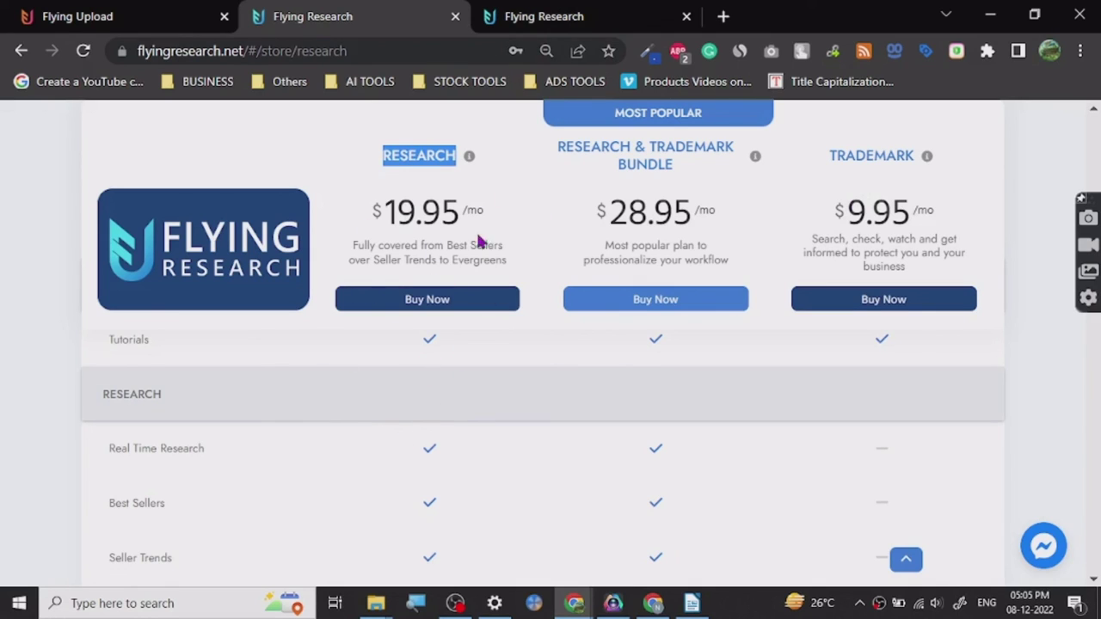
{"action": "left_click", "coordinate": [504, 233]}
{"action": "scroll", "coordinate": [435, 410], "scroll_direction": "down", "scroll_amount": 5}
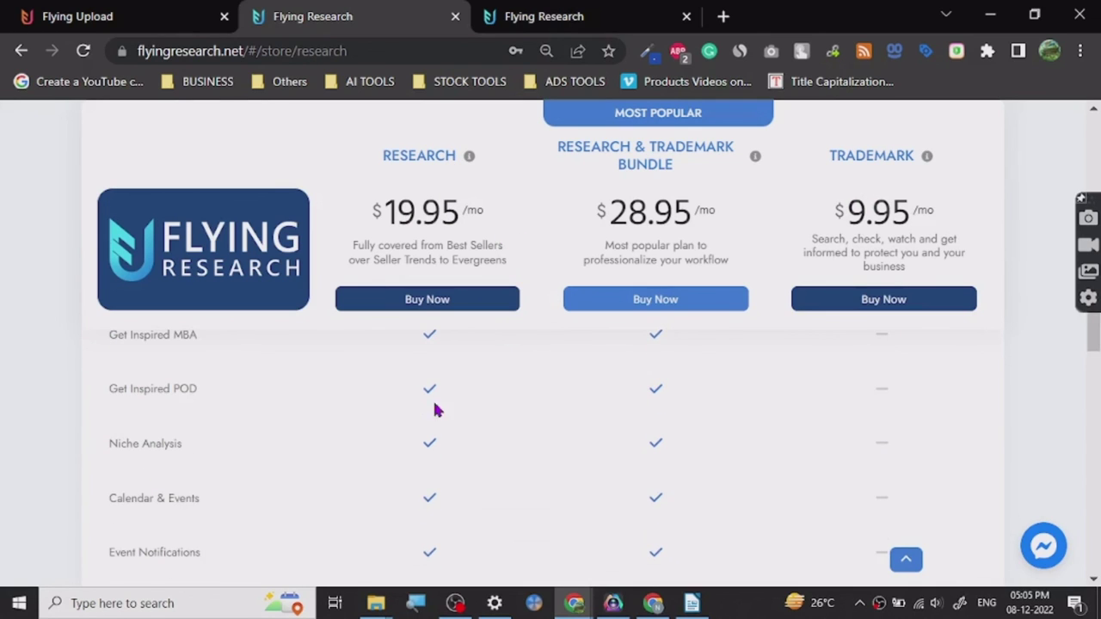
- Switch to the Product Search tab set for Christmas T-shirts on Redbubble US
{"action": "left_click", "coordinate": [583, 10]}
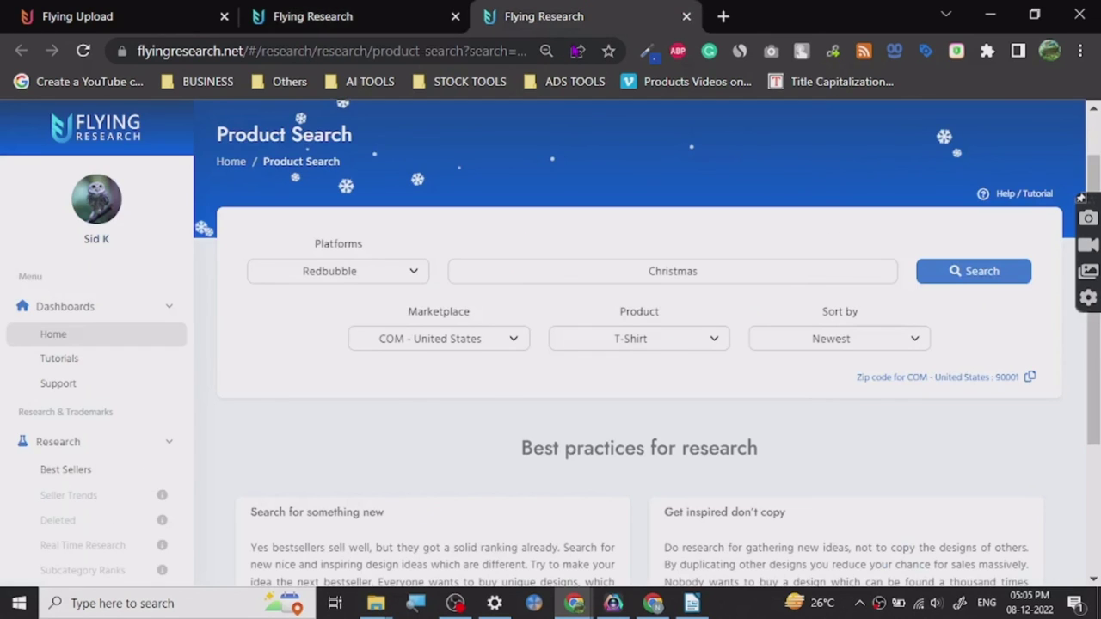
{"action": "scroll", "coordinate": [451, 450], "scroll_direction": "down", "scroll_amount": 2}
{"action": "scroll", "coordinate": [275, 381], "scroll_direction": "up", "scroll_amount": 3}
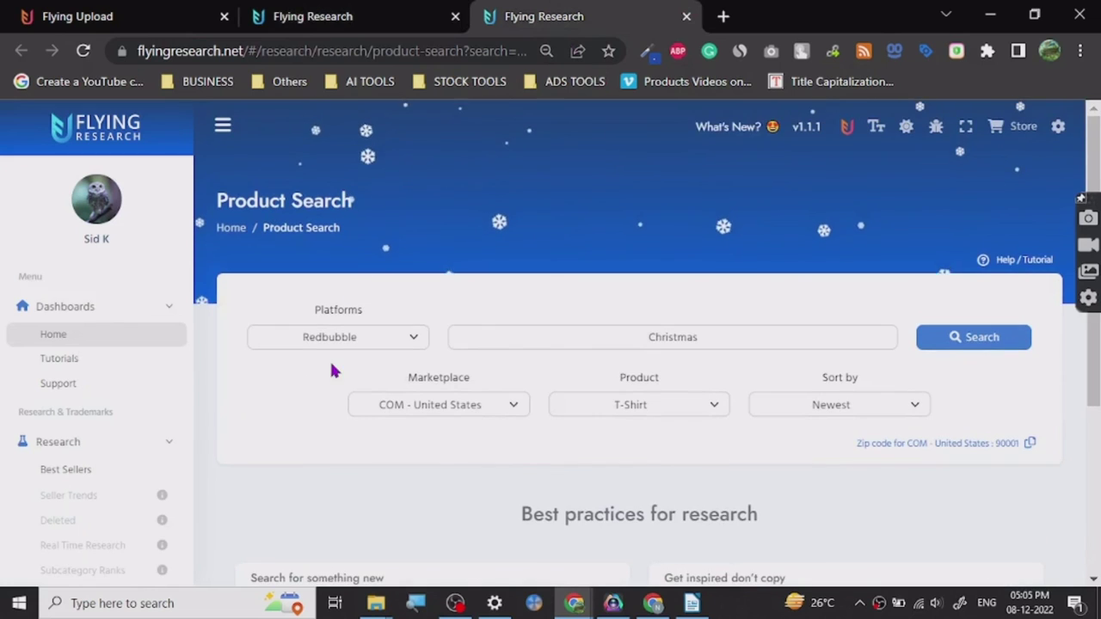